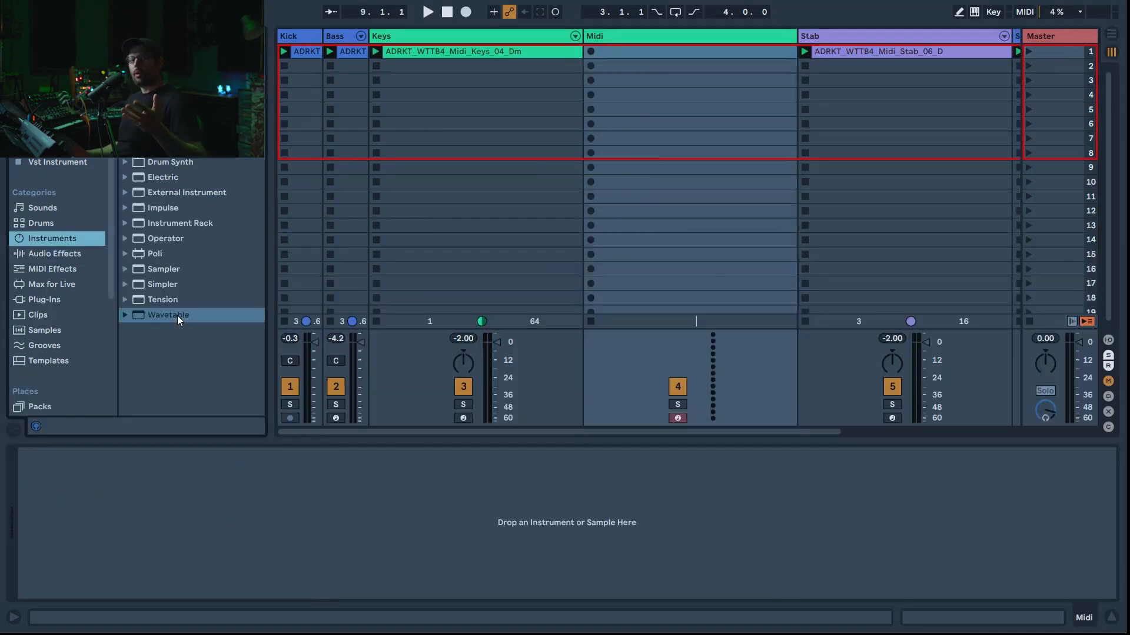
# Step: Load Wavetable on the Midi track and set oscillator 1 to the Vintage wavetable Logue Saw Dist at 100% position
pyautogui.doubleClick(168, 316)
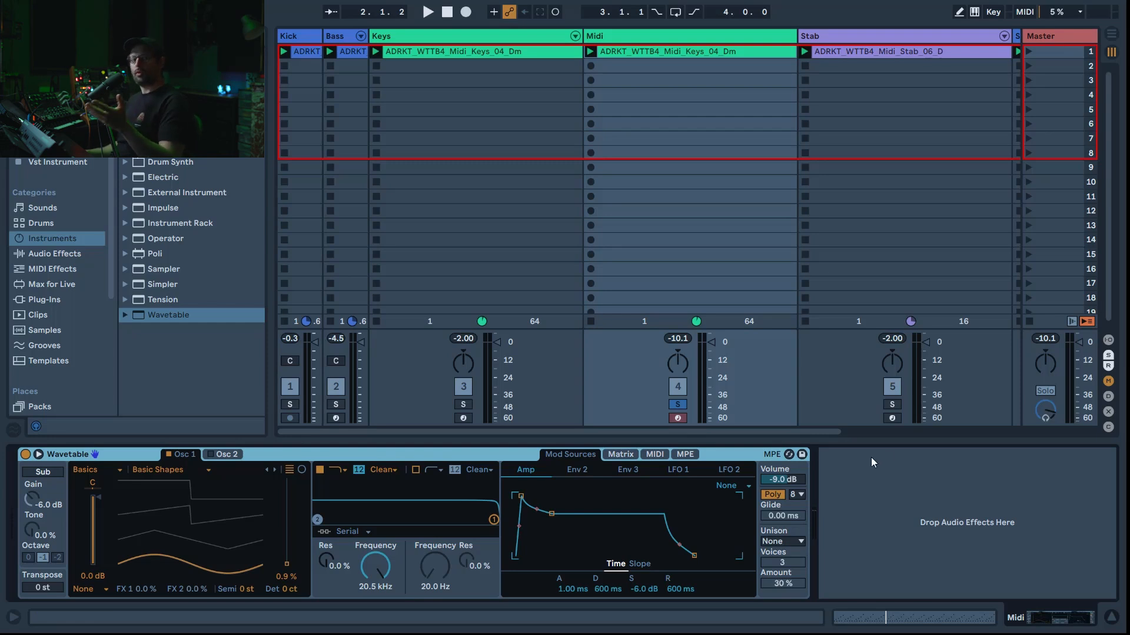
pyautogui.click(161, 471)
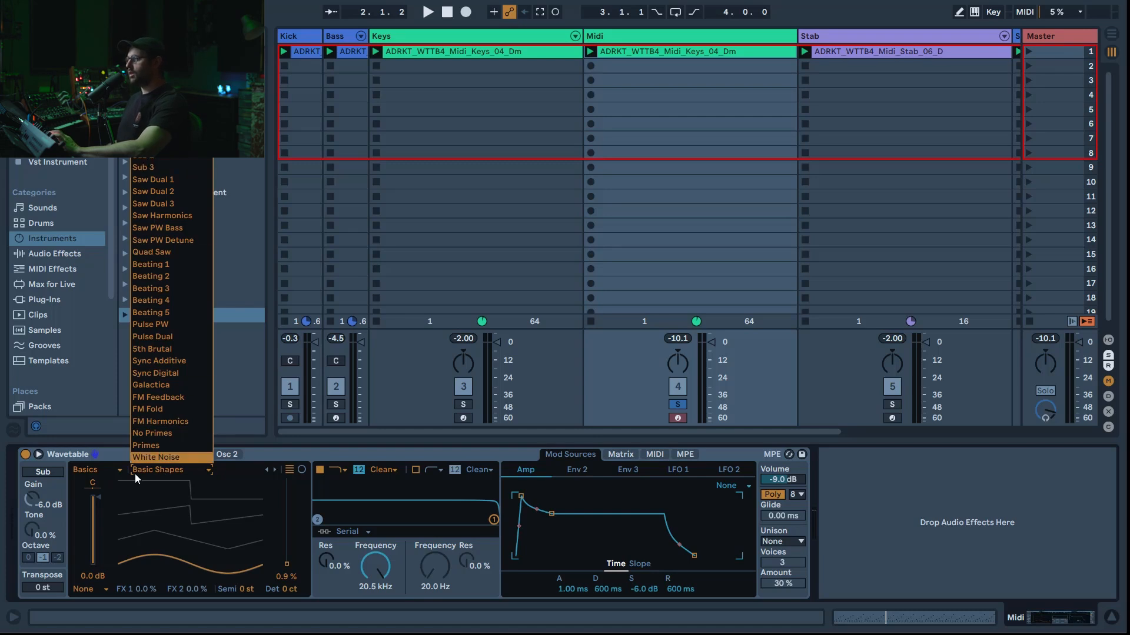
pyautogui.click(107, 472)
pyautogui.click(107, 472)
pyautogui.click(108, 605)
pyautogui.click(166, 469)
pyautogui.click(177, 564)
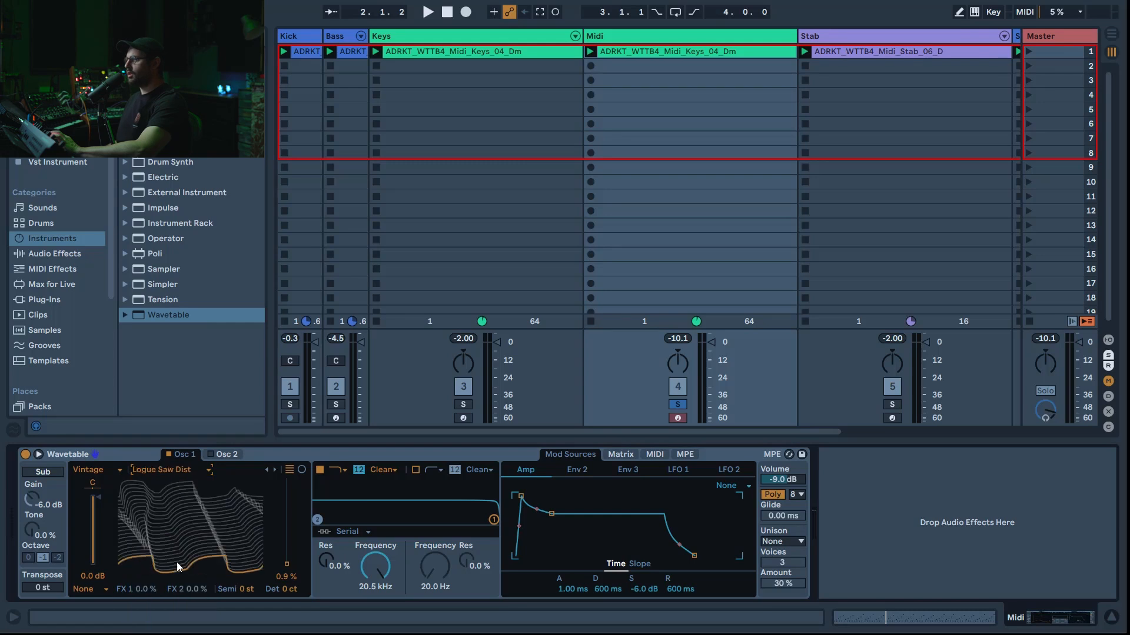
pyautogui.moveTo(293, 572); pyautogui.dragTo(293, 483)
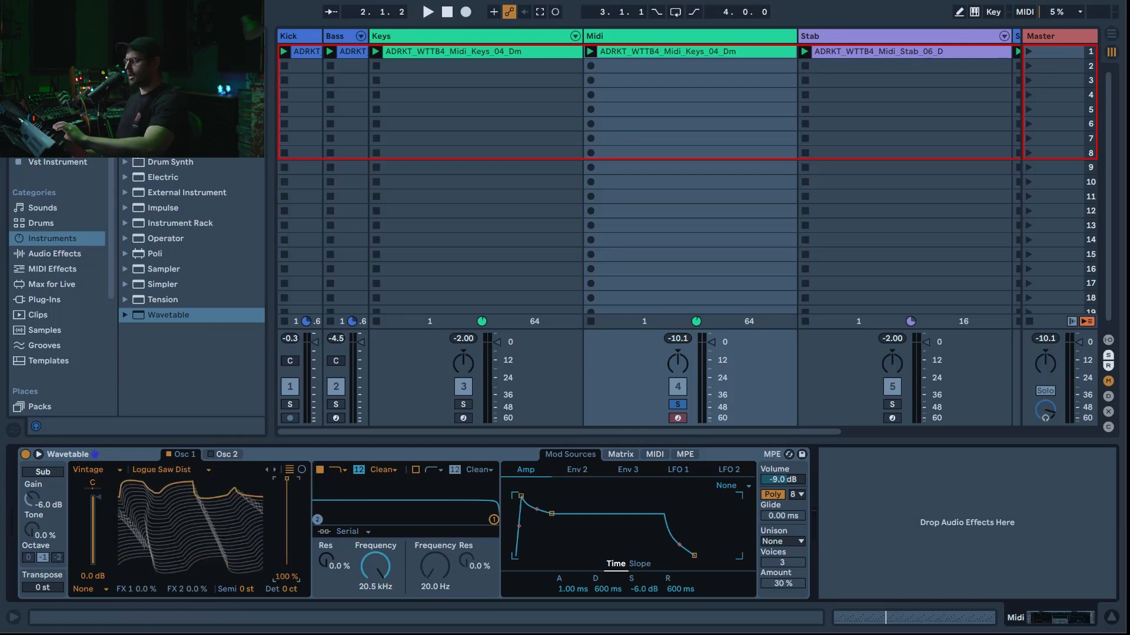
# Step: Enable oscillator 2 with the Retro wavetable Sweep Saw 1 at 100% position, transposed up 12 semitones
pyautogui.click(217, 454)
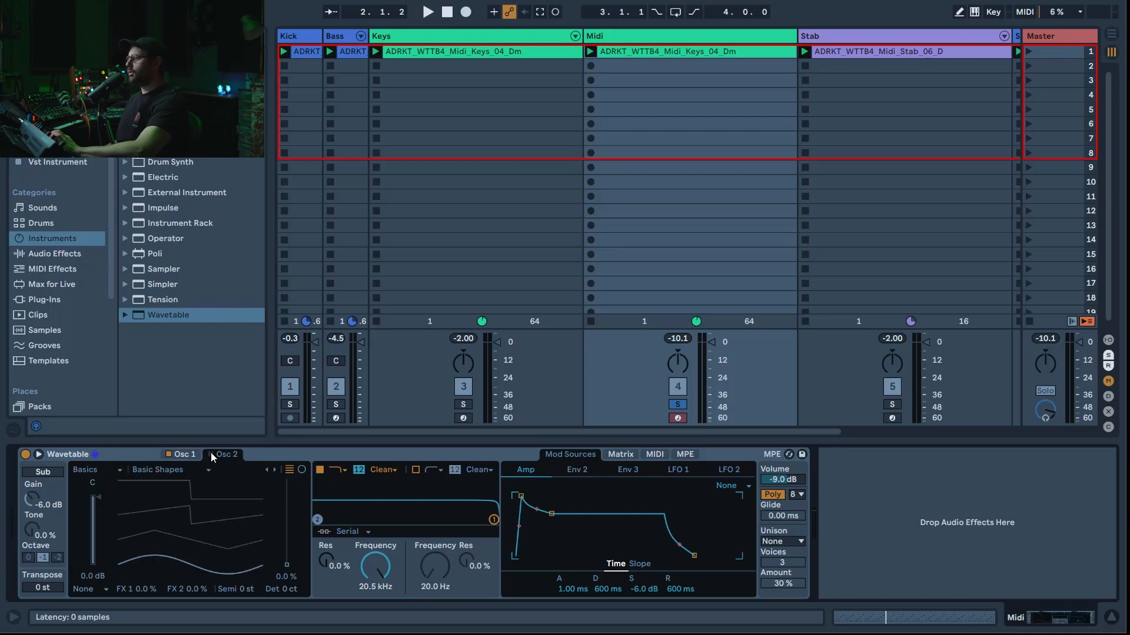
pyautogui.click(97, 470)
pyautogui.click(100, 589)
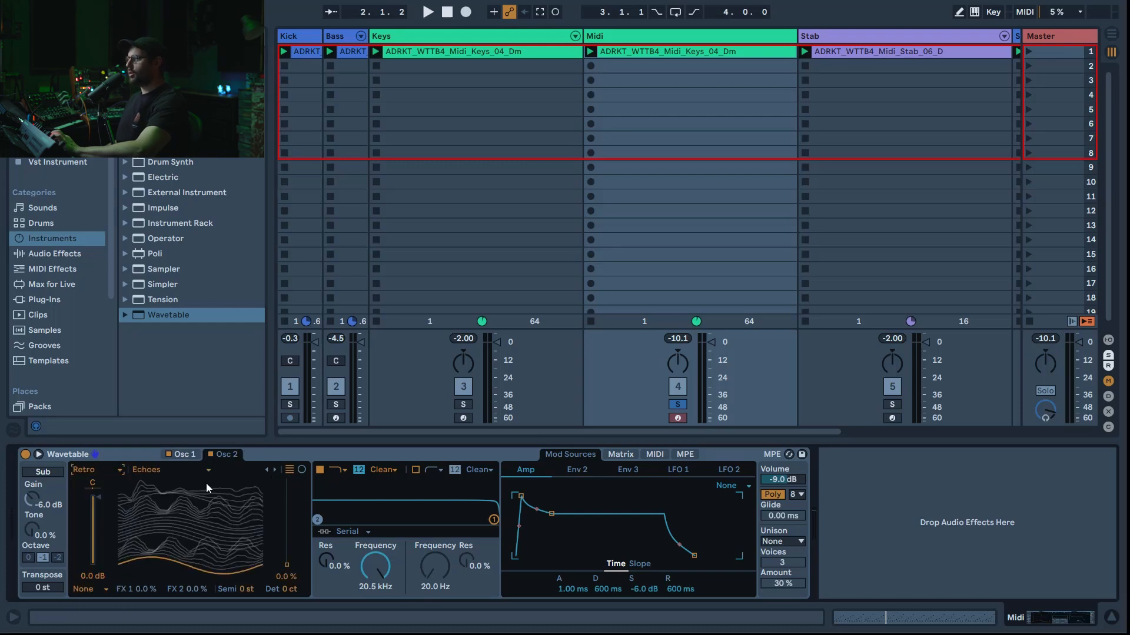
pyautogui.click(203, 472)
pyautogui.click(178, 627)
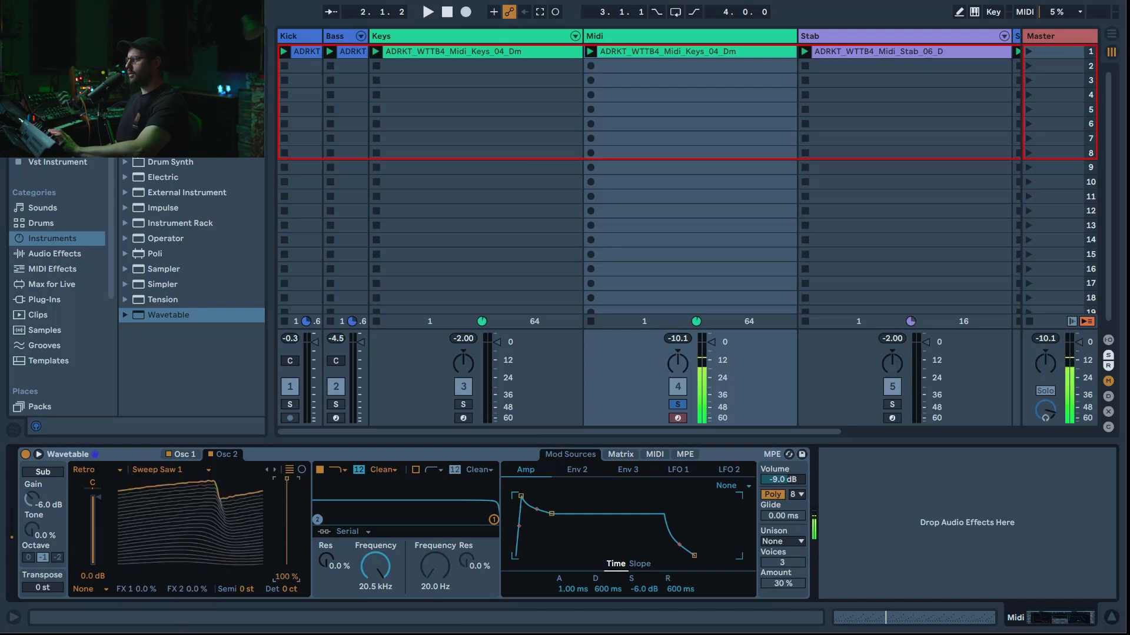
pyautogui.click(168, 455)
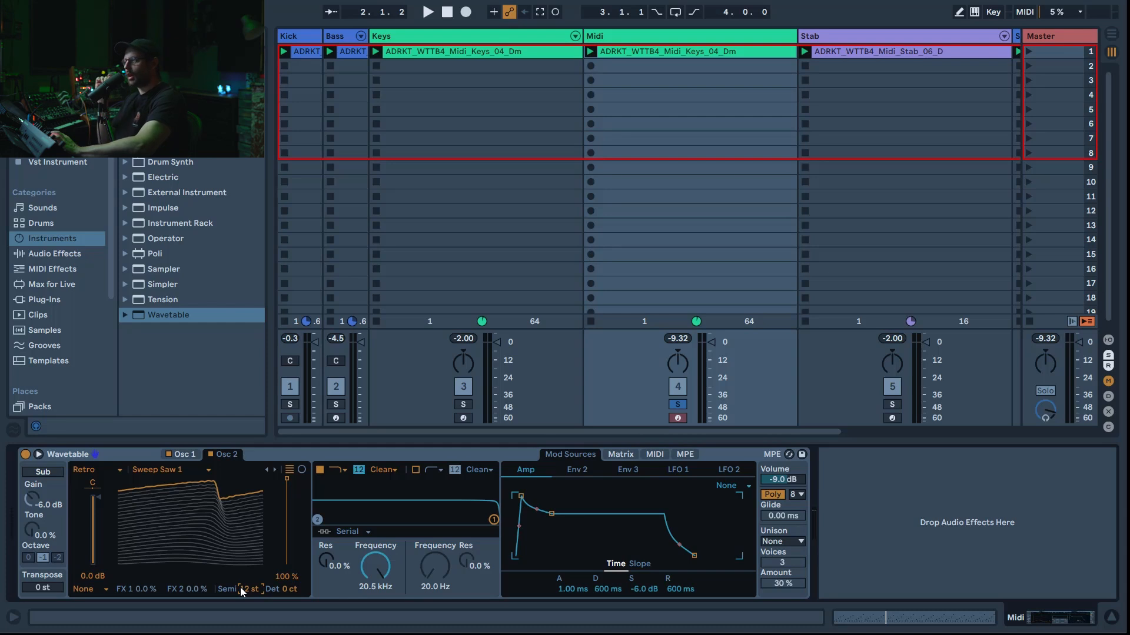
# Step: Shape the amp envelope with 14.5 ms attack, 256 ms decay, -inf dB sustain and 256 ms release
pyautogui.click(567, 588)
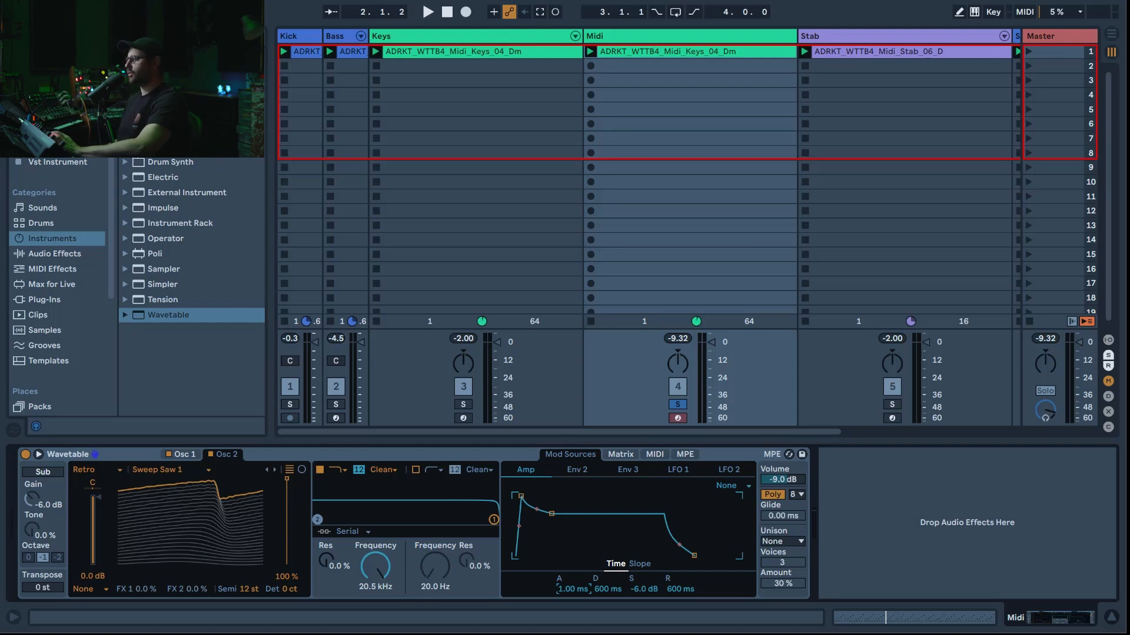
pyautogui.moveTo(571, 591); pyautogui.dragTo(633, 623)
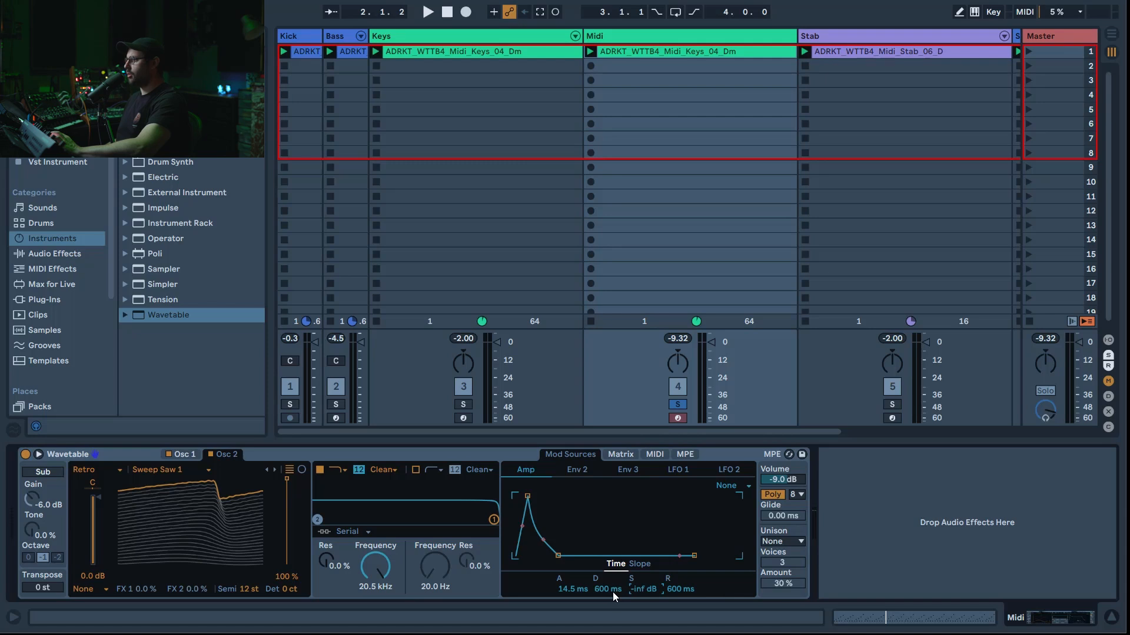
pyautogui.moveTo(605, 591); pyautogui.dragTo(605, 609)
pyautogui.moveTo(672, 591); pyautogui.dragTo(672, 612)
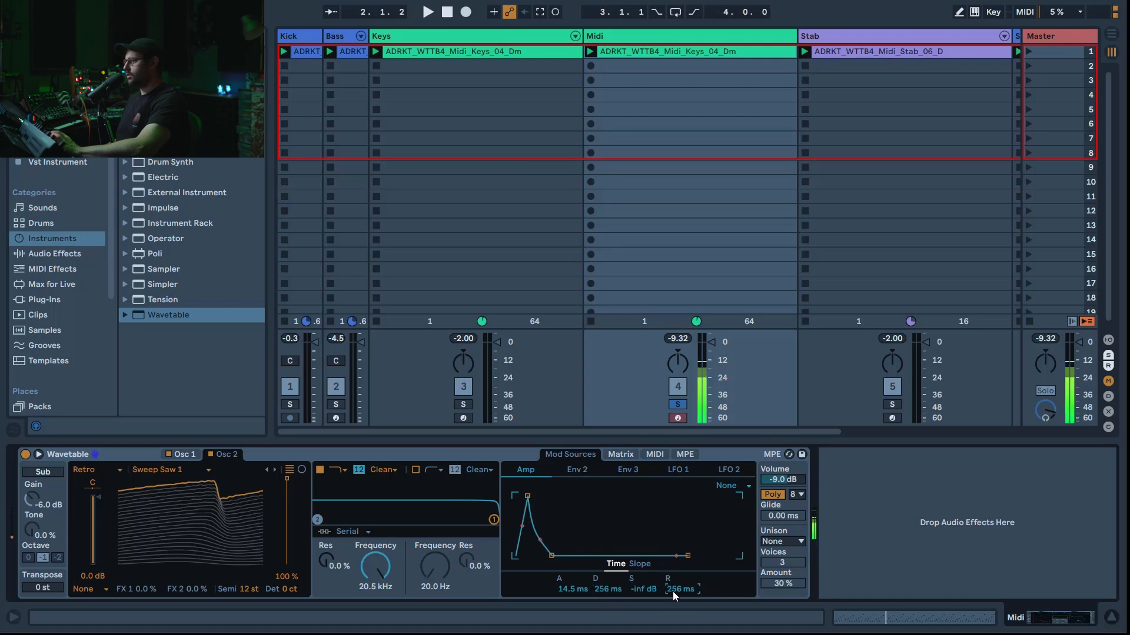
pyautogui.click(612, 591)
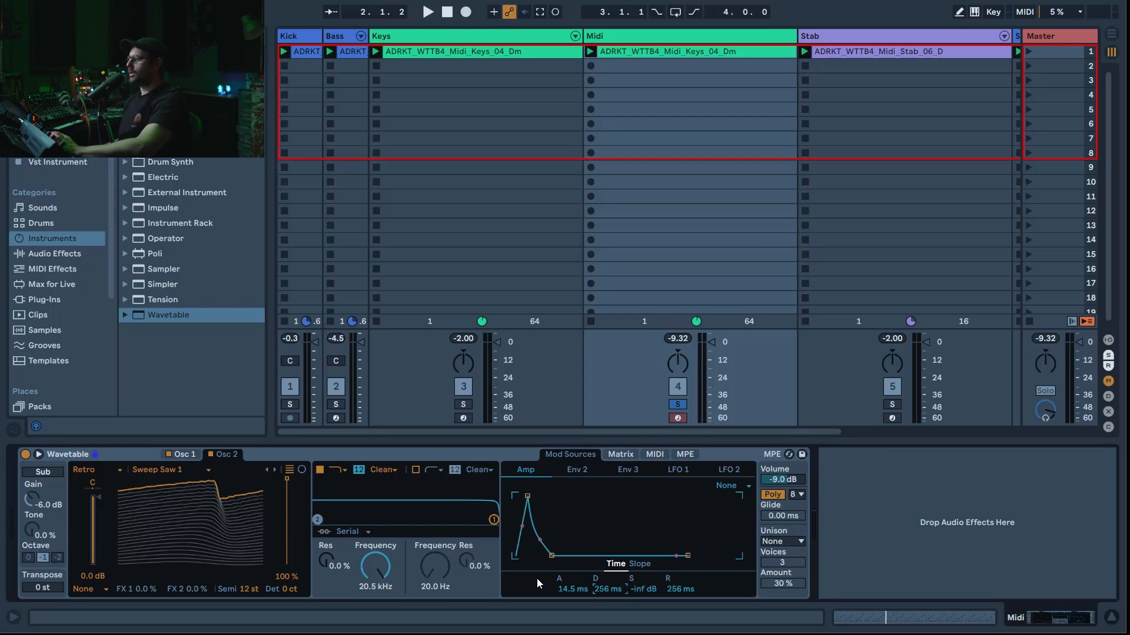
# Step: Set filter 1 to the PRD circuit at 181 Hz and modulate its frequency from the amp envelope by 41
pyautogui.click(393, 470)
pyautogui.click(386, 529)
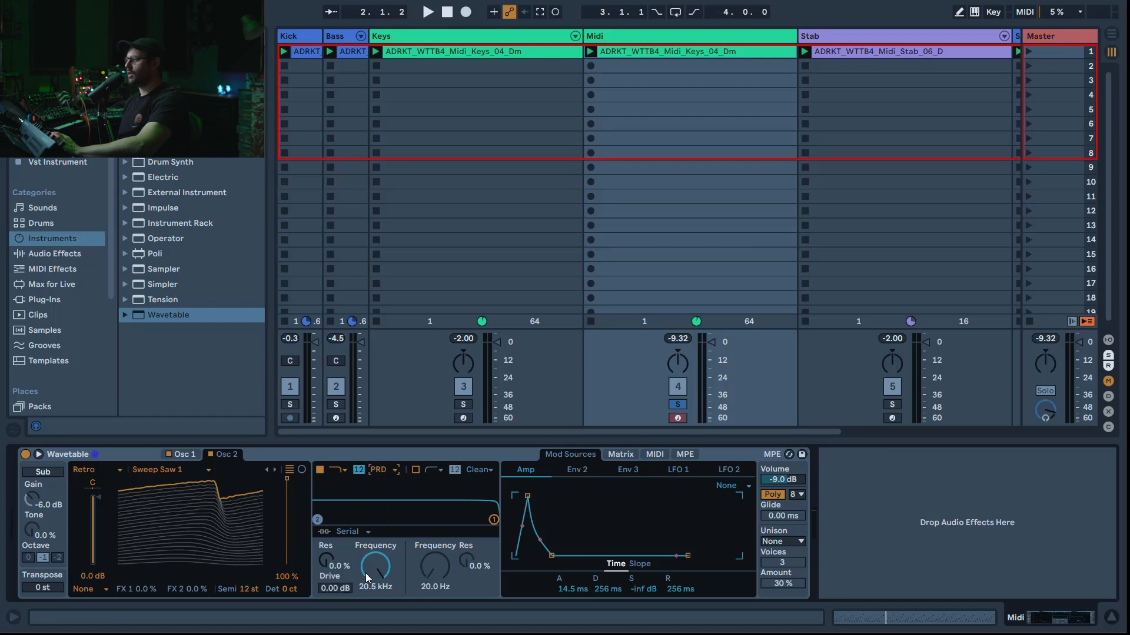
pyautogui.moveTo(373, 570); pyautogui.dragTo(373, 624)
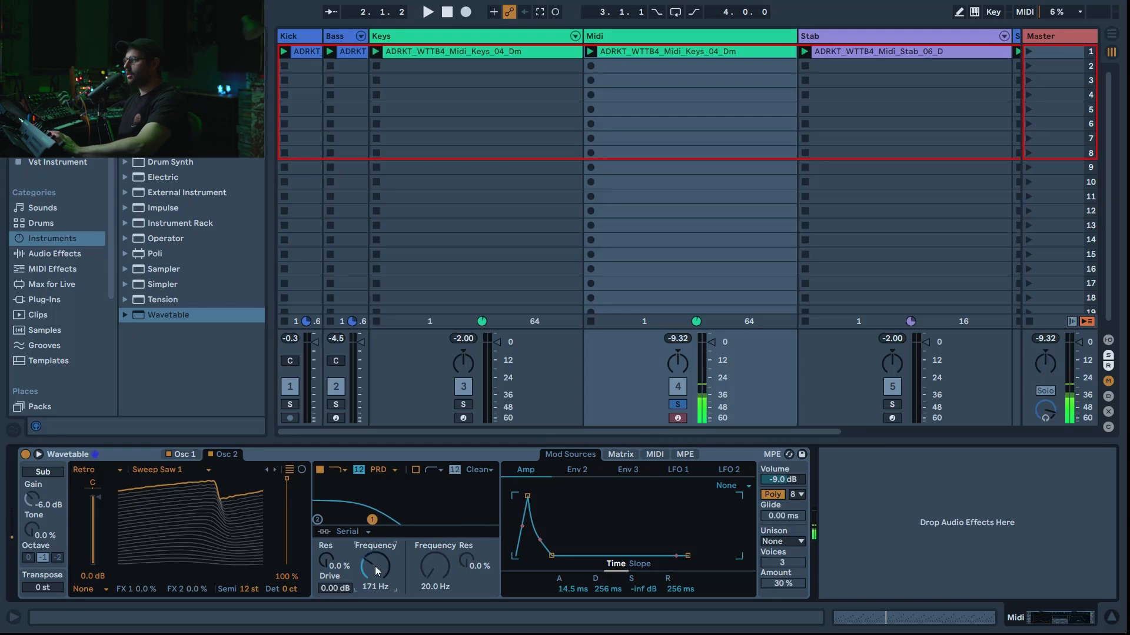
pyautogui.click(619, 455)
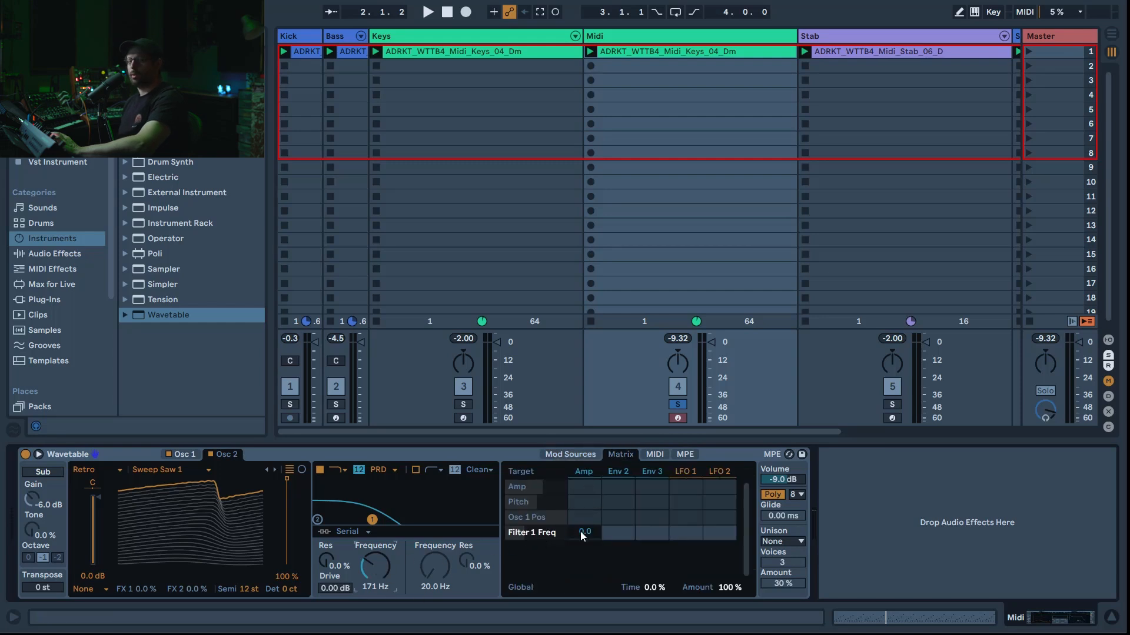
pyautogui.moveTo(376, 566); pyautogui.dragTo(376, 564)
# Step: Make Wavetable monophonic and apply Shimmer unison with 7 voices and an amount of 41%
pyautogui.click(773, 495)
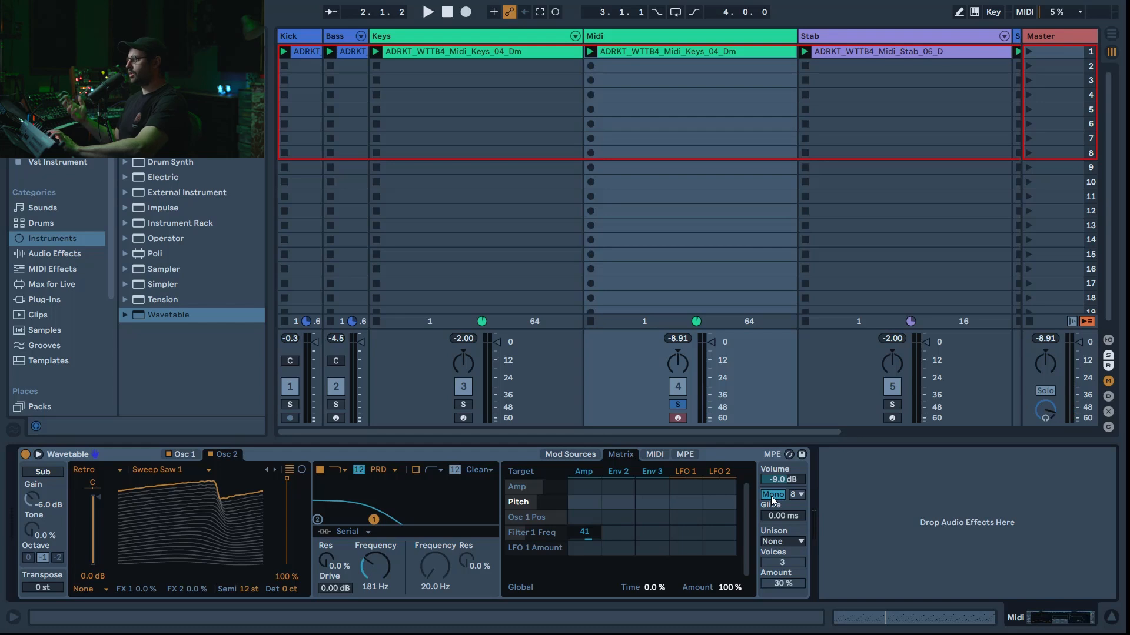
pyautogui.click(780, 542)
pyautogui.click(799, 581)
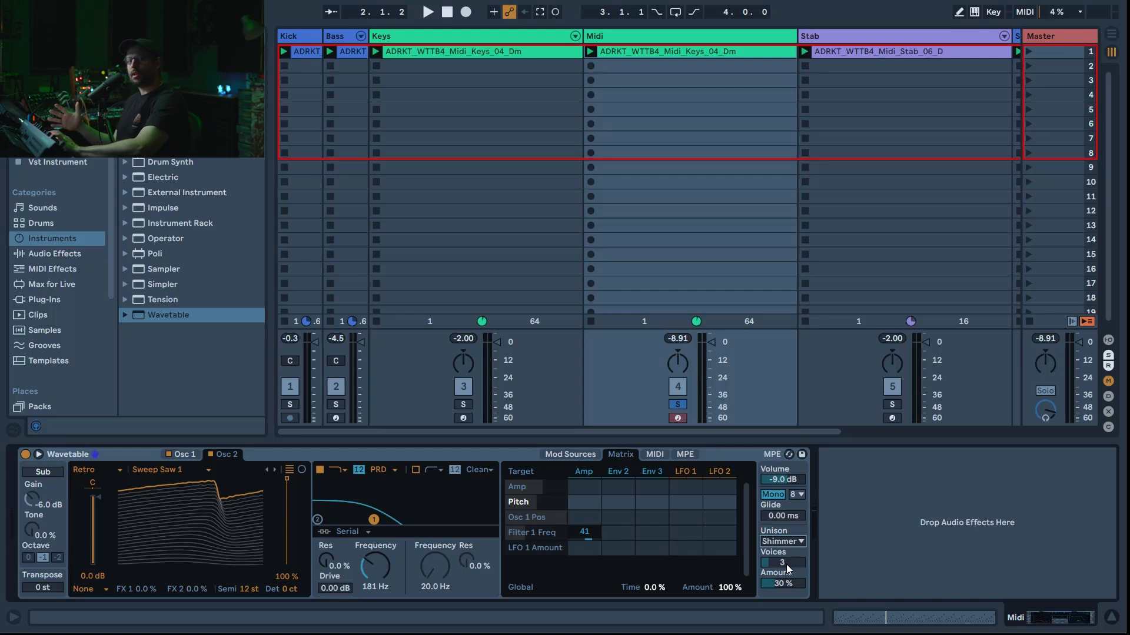
pyautogui.moveTo(786, 563); pyautogui.dragTo(786, 541)
pyautogui.moveTo(782, 584); pyautogui.dragTo(783, 578)
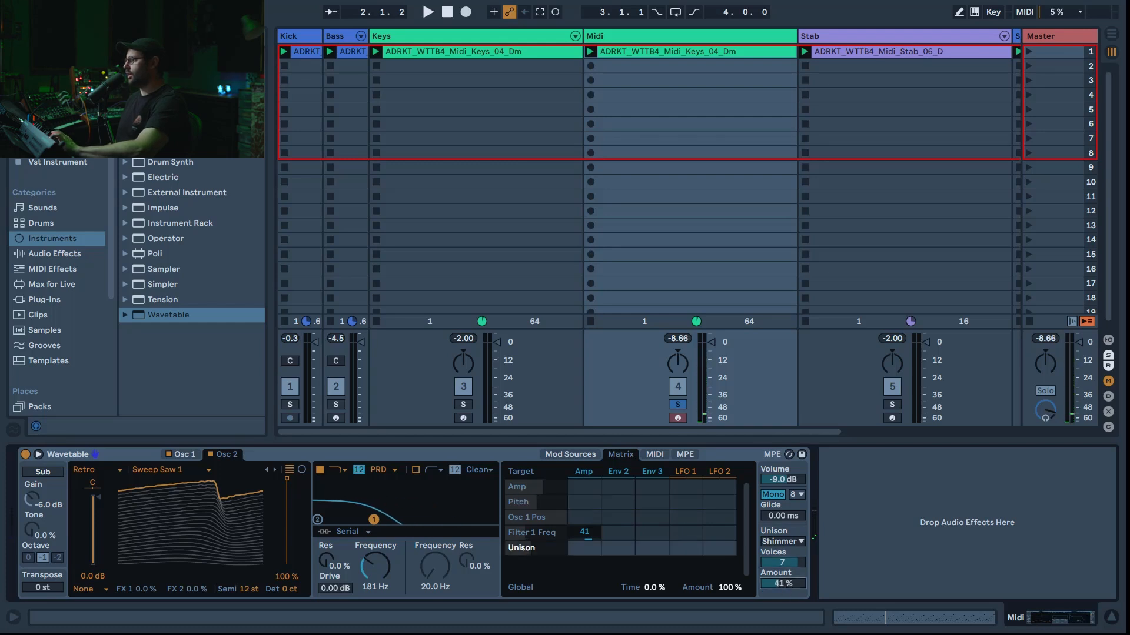
# Step: Compare the sound by switching the unison mode to None and back to Shimmer
pyautogui.click(779, 542)
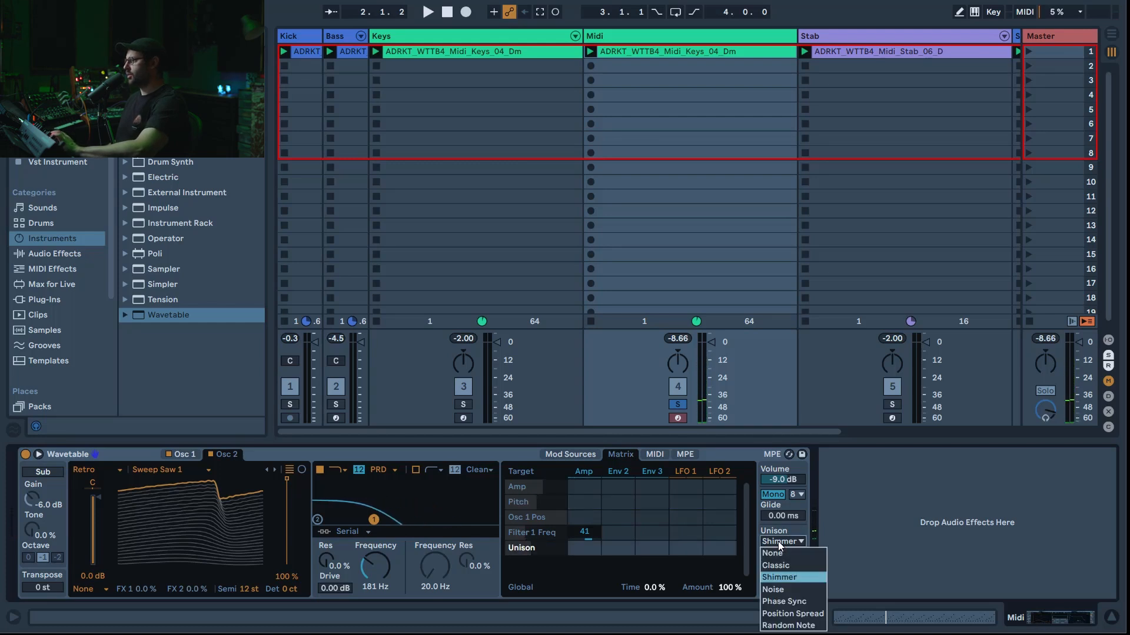
pyautogui.click(781, 553)
pyautogui.click(783, 544)
pyautogui.click(785, 577)
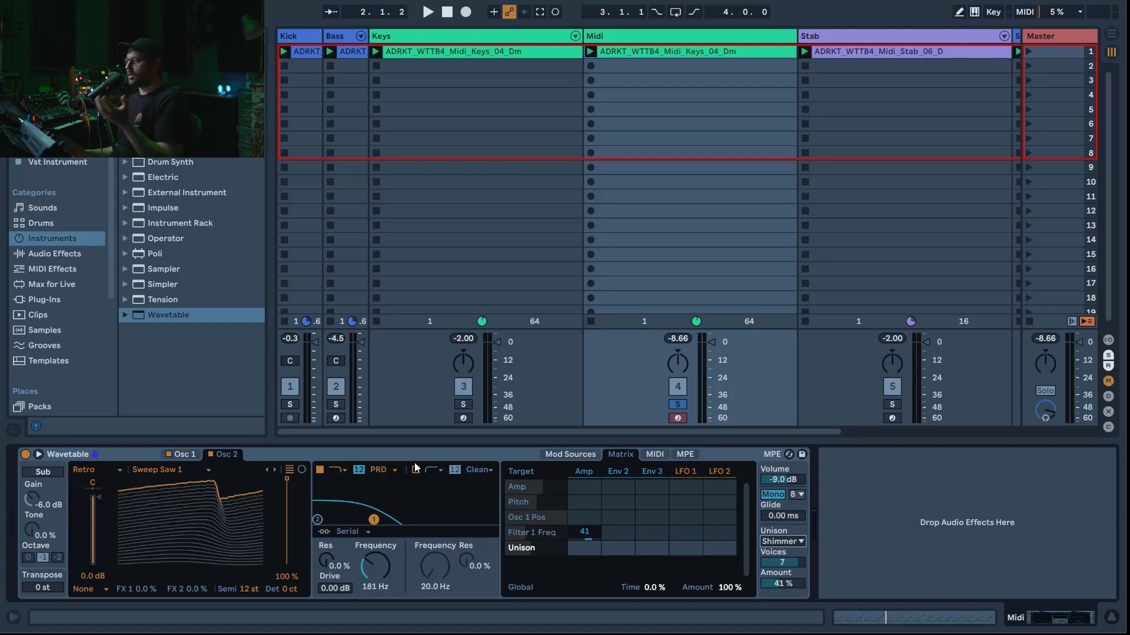
# Step: Add a Vocoder after Wavetable with 4 bands, a range of 20 Hz to 18 kHz and 200% bandwidth
pyautogui.click(59, 254)
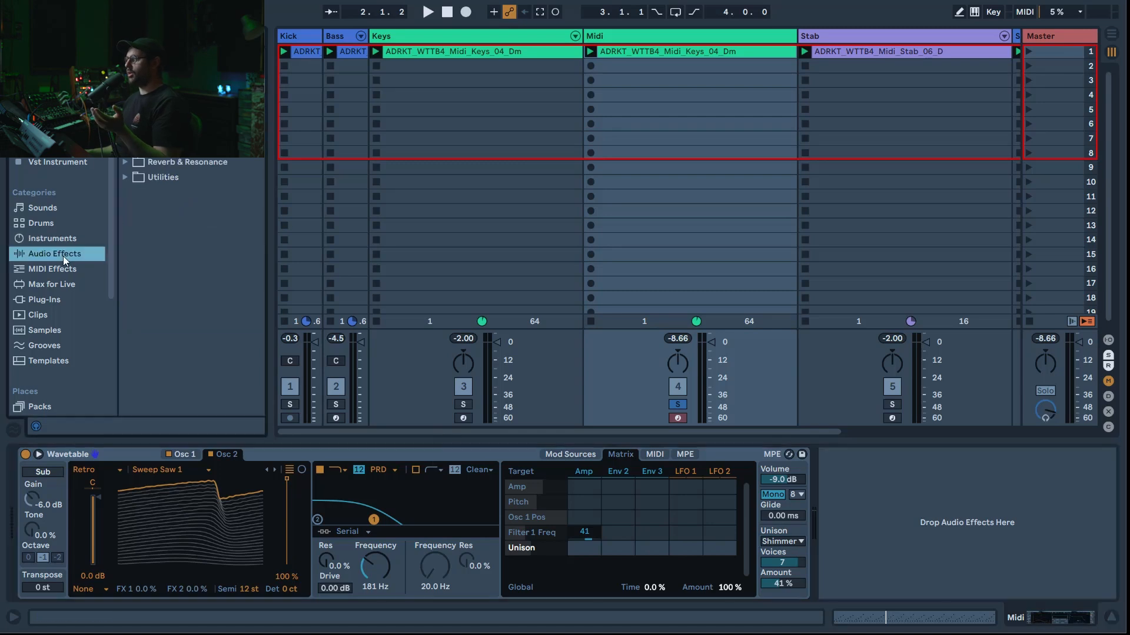
pyautogui.click(126, 163)
pyautogui.doubleClick(173, 253)
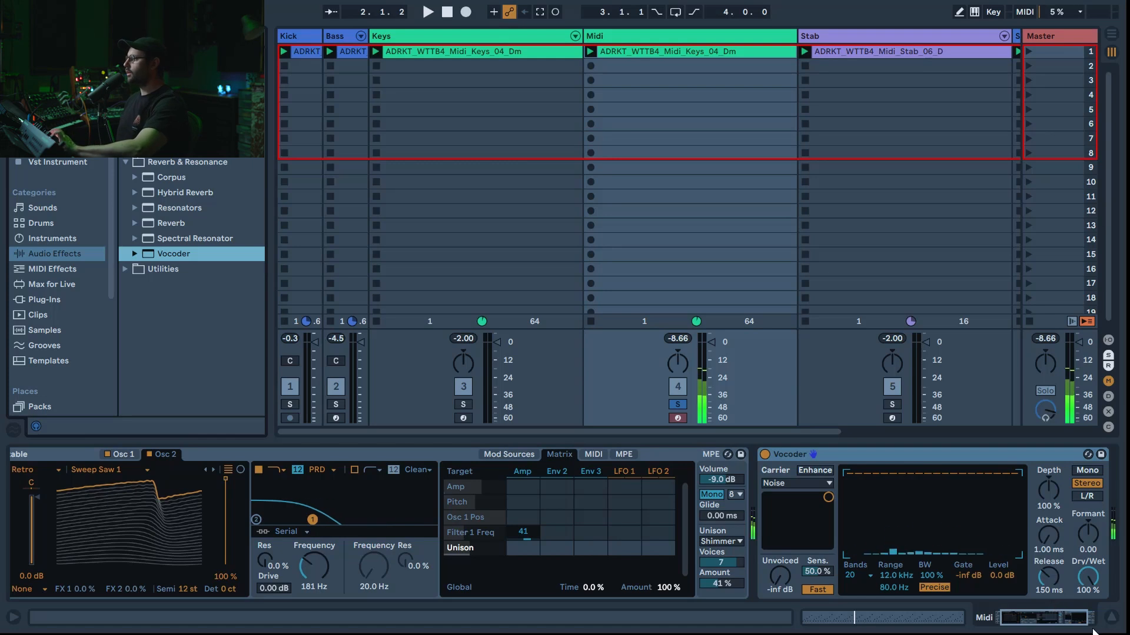
pyautogui.click(853, 575)
pyautogui.click(856, 587)
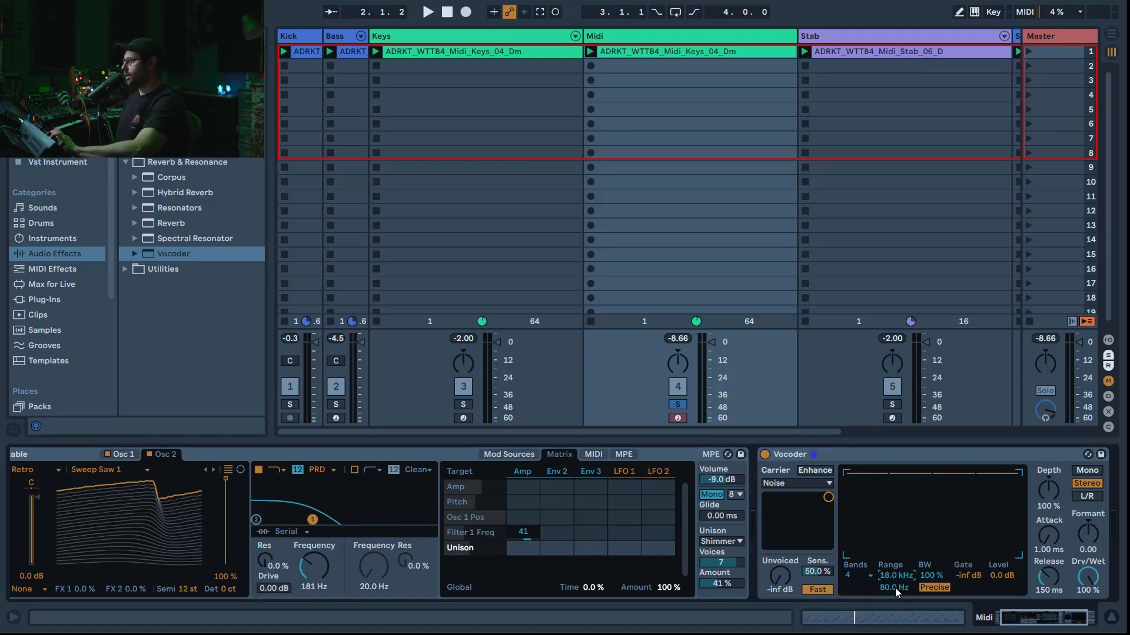
pyautogui.moveTo(931, 576); pyautogui.dragTo(932, 516)
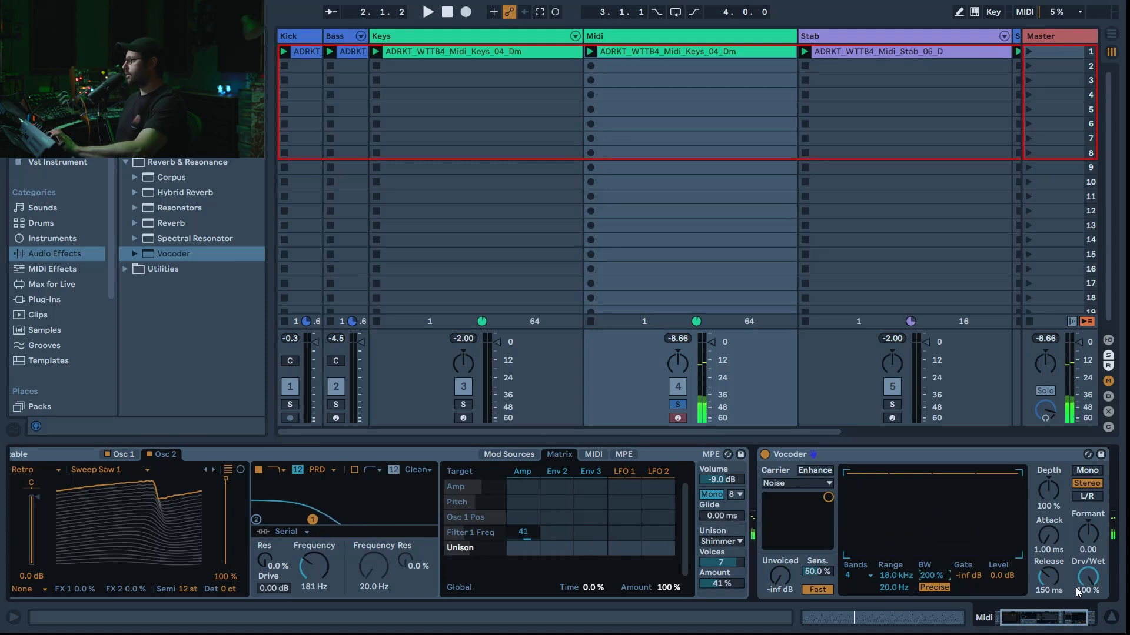
# Step: Set the Vocoder's release to 31.4 ms, dry/wet to 12% and formant to -26
pyautogui.moveTo(1049, 581); pyautogui.dragTo(1049, 609)
pyautogui.moveTo(1088, 577)
pyautogui.mouseDown()
pyautogui.moveTo(1088, 618)
pyautogui.moveTo(1088, 580)
pyautogui.mouseUp()
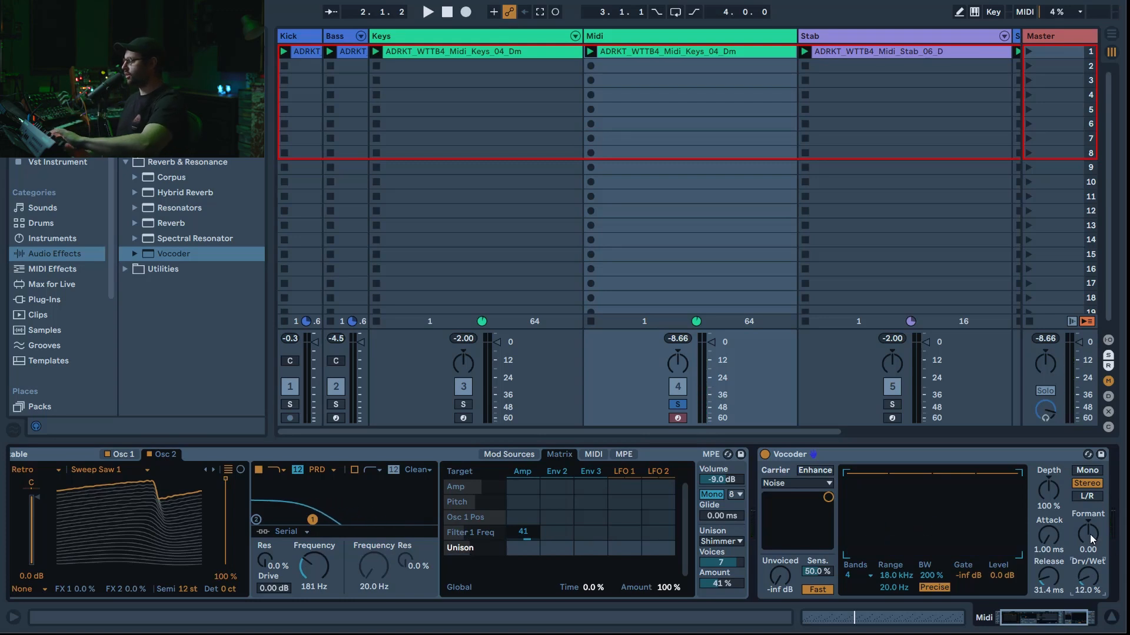
pyautogui.moveTo(1090, 539); pyautogui.dragTo(1091, 586)
pyautogui.moveTo(1087, 545); pyautogui.dragTo(1087, 574)
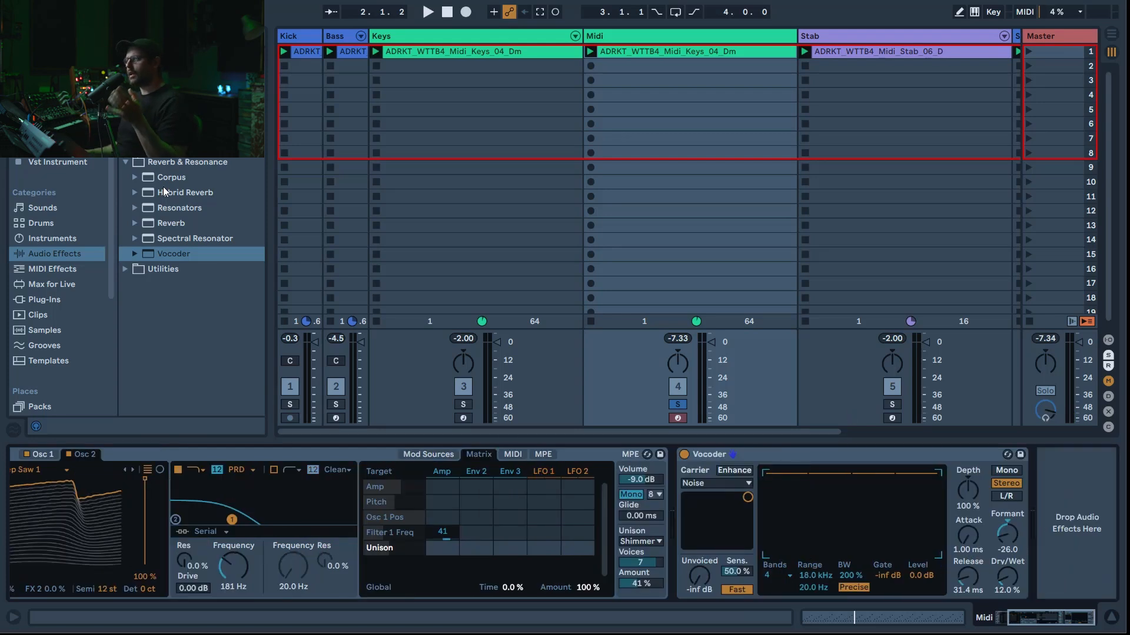
# Step: Add an Amp effect after the Vocoder, using the Clean model with Dual output
pyautogui.scroll(5, 195, 247)
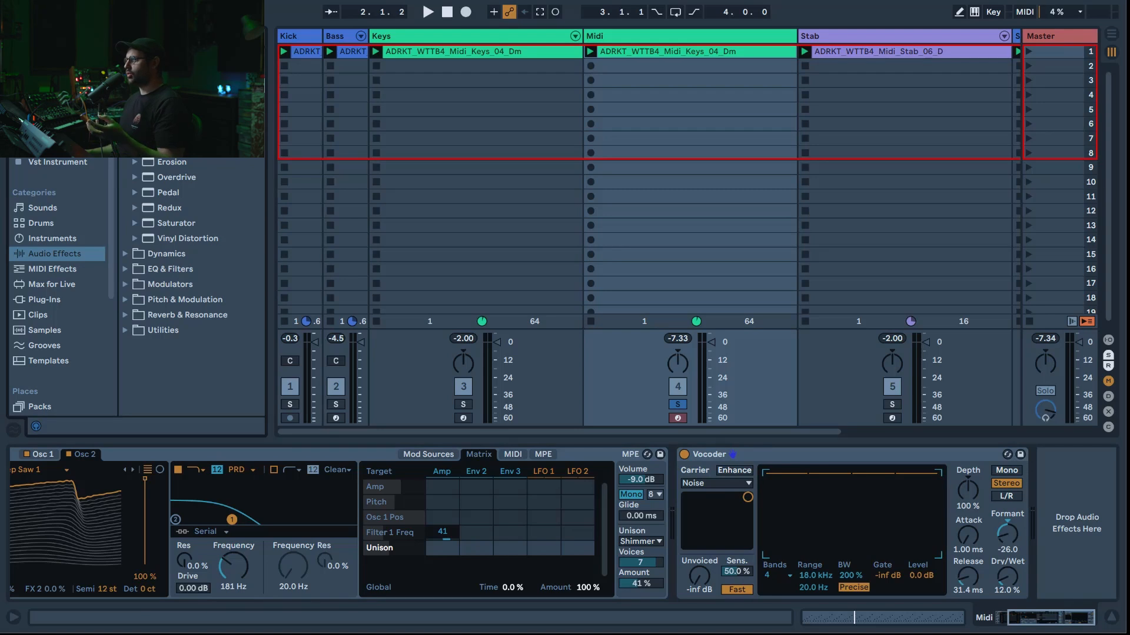
pyautogui.doubleClick(166, 100)
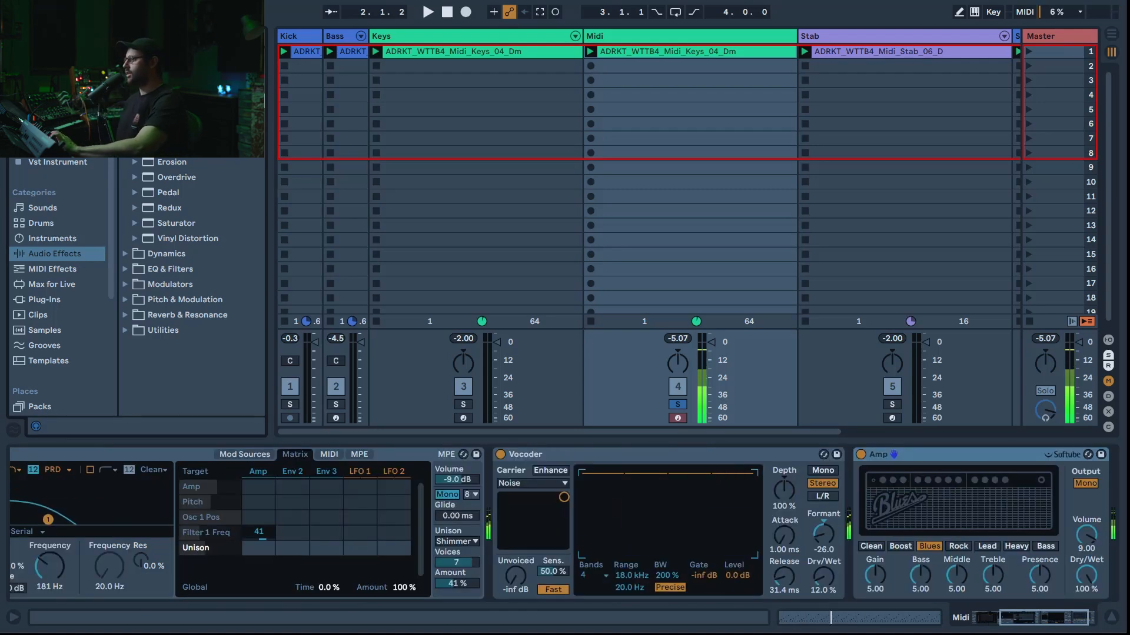
pyautogui.click(870, 547)
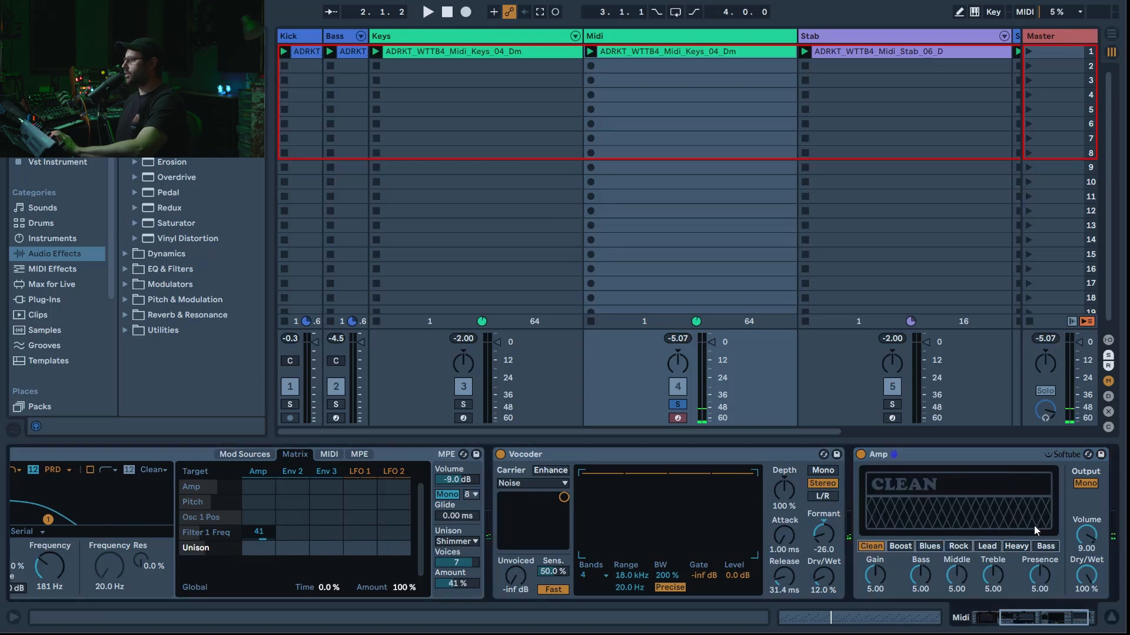
pyautogui.click(1088, 483)
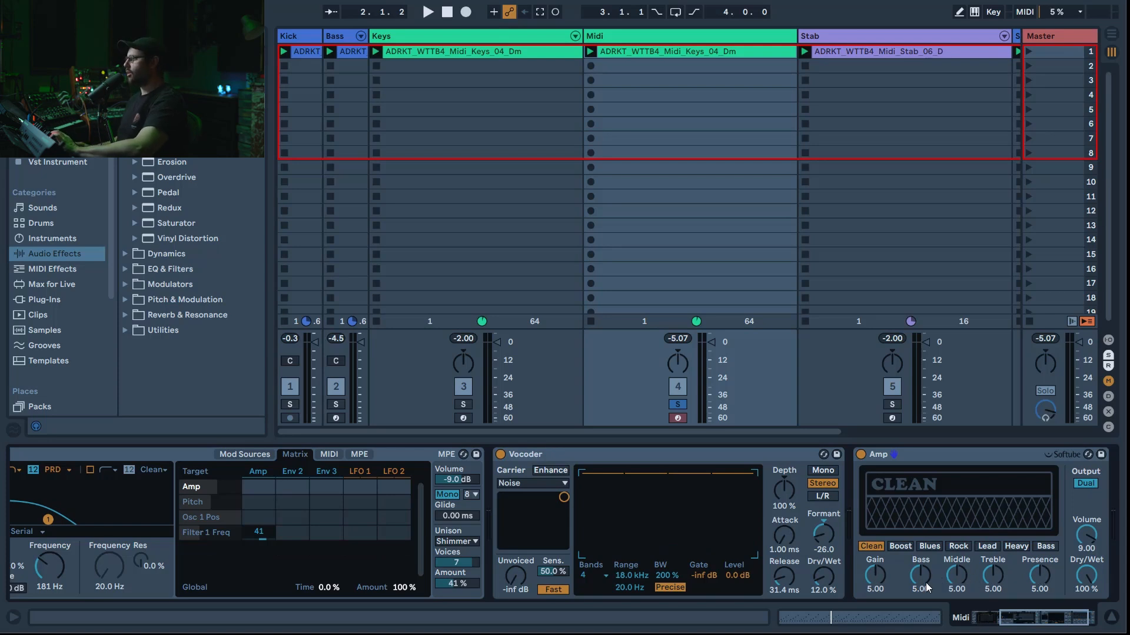
# Step: Set the Amp's gain to 5.79, bass 3.02, middle 8.17, treble 5.87, presence 9.13, volume 3.81 and dry/wet 25.4%
pyautogui.moveTo(875, 576); pyautogui.dragTo(875, 568)
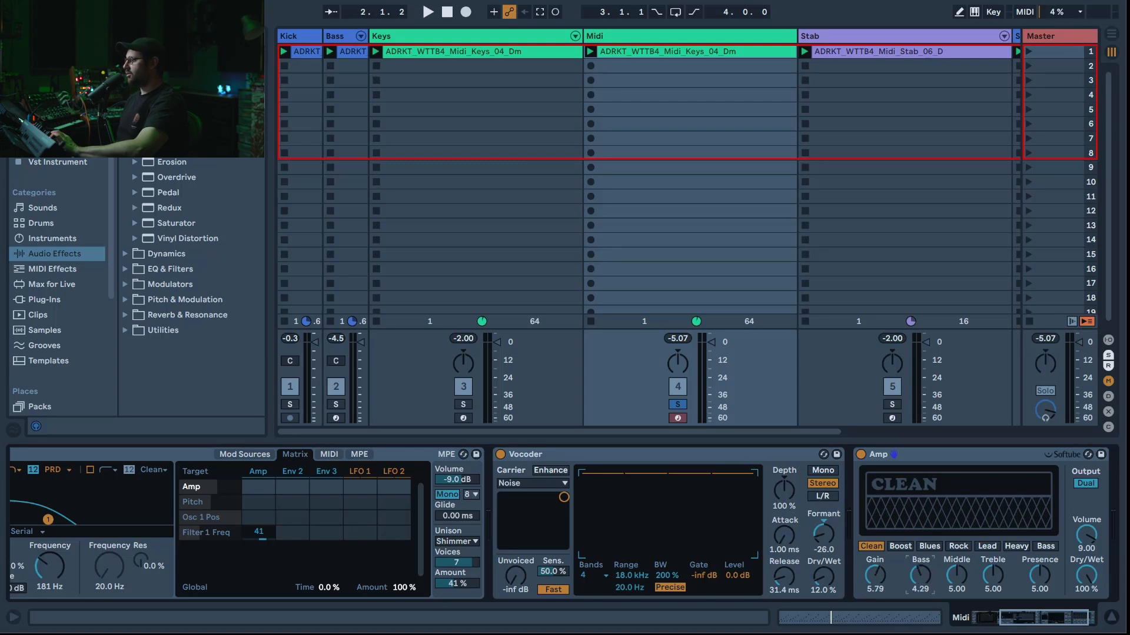
pyautogui.moveTo(956, 574); pyautogui.dragTo(993, 570)
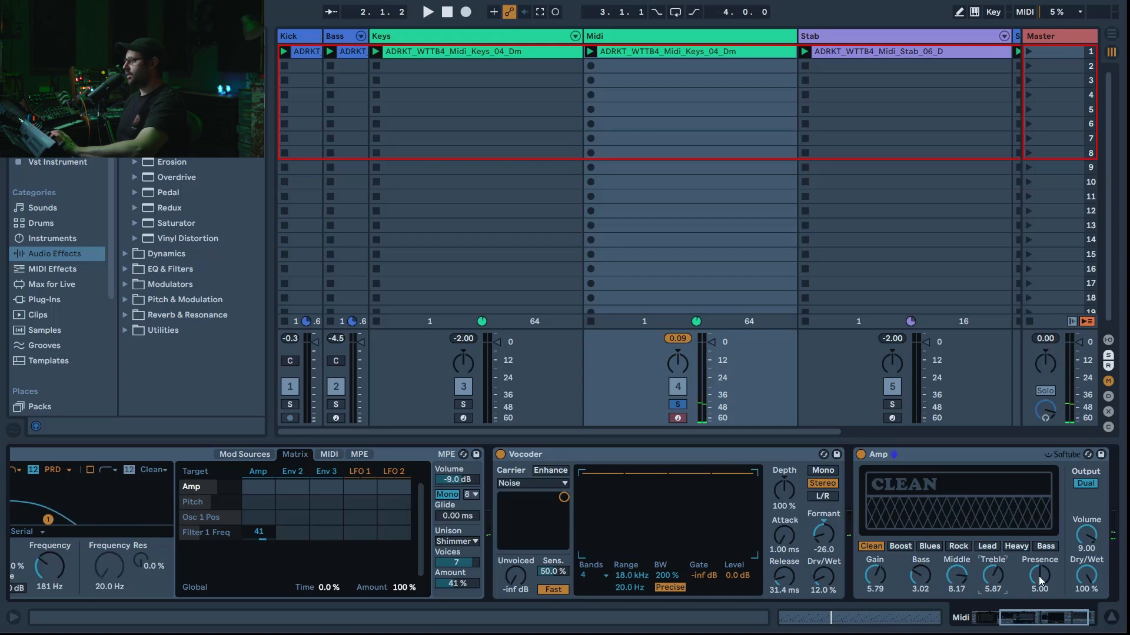
pyautogui.moveTo(1039, 577); pyautogui.dragTo(1039, 559)
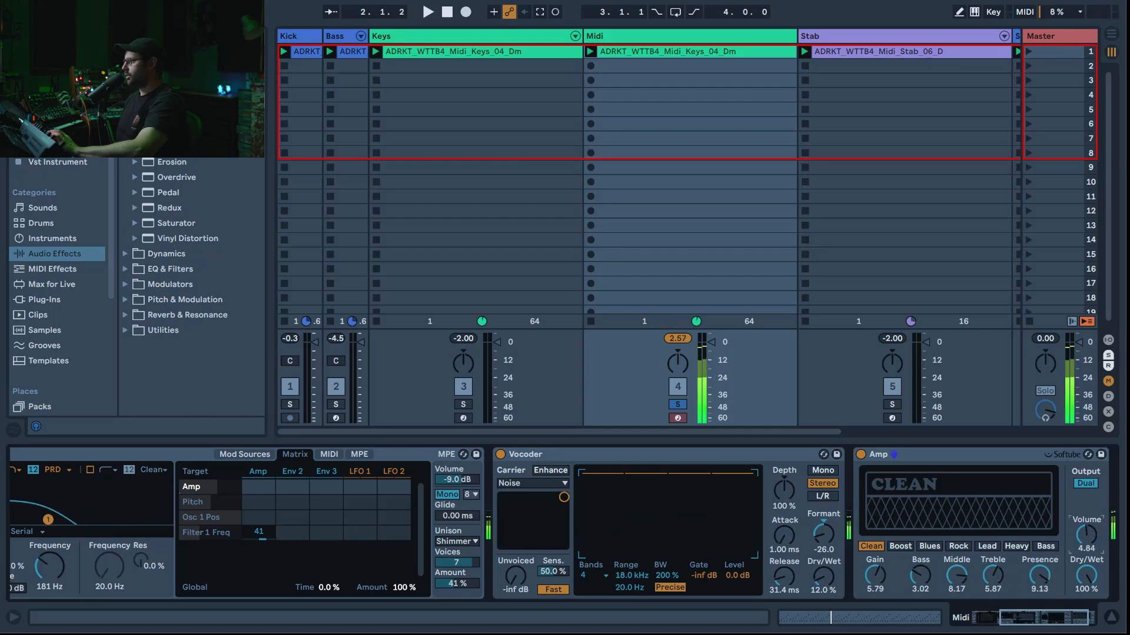
pyautogui.moveTo(1087, 534); pyautogui.dragTo(1090, 623)
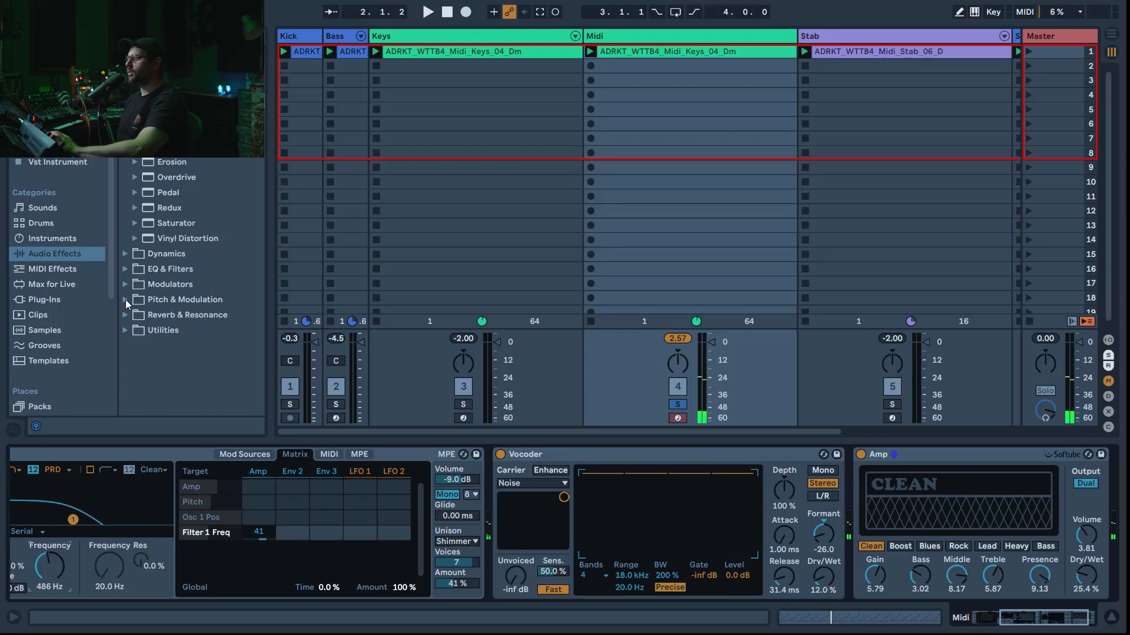
# Step: Add an EQ Eight after the Amp on the Midi track
pyautogui.click(126, 270)
pyautogui.doubleClick(171, 161)
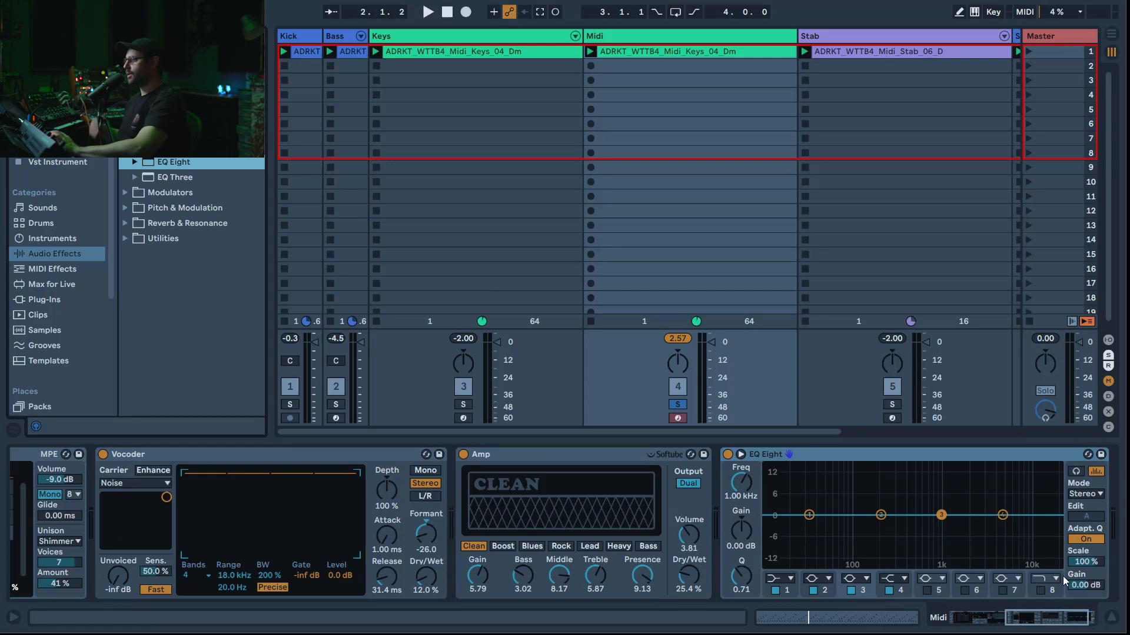
# Step: Set the EQ Eight's band 4 high shelf to 316 Hz with 3.35 dB gain and enable its band 8 high cut at 11.2 kHz
pyautogui.moveTo(1002, 516); pyautogui.dragTo(903, 503)
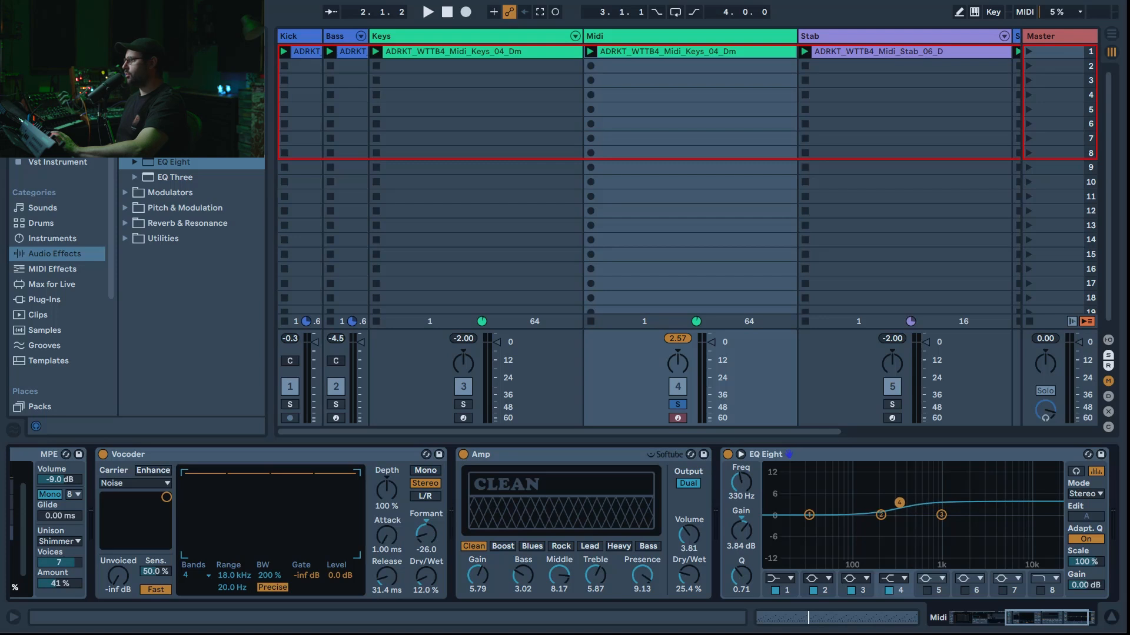
pyautogui.moveTo(902, 503); pyautogui.dragTo(900, 505)
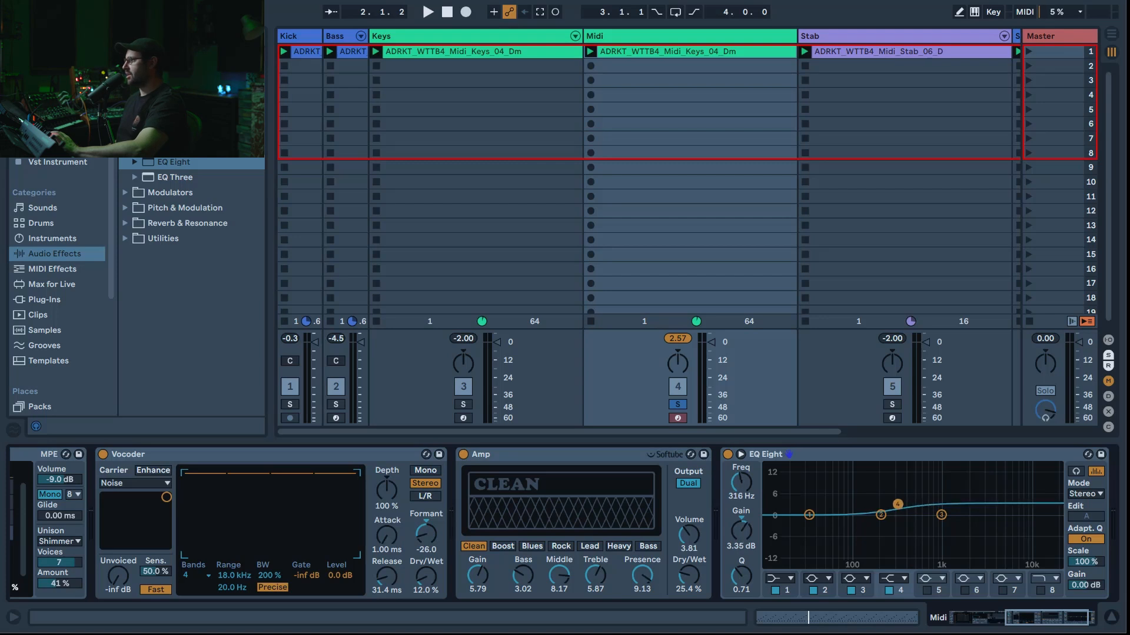
pyautogui.click(1041, 590)
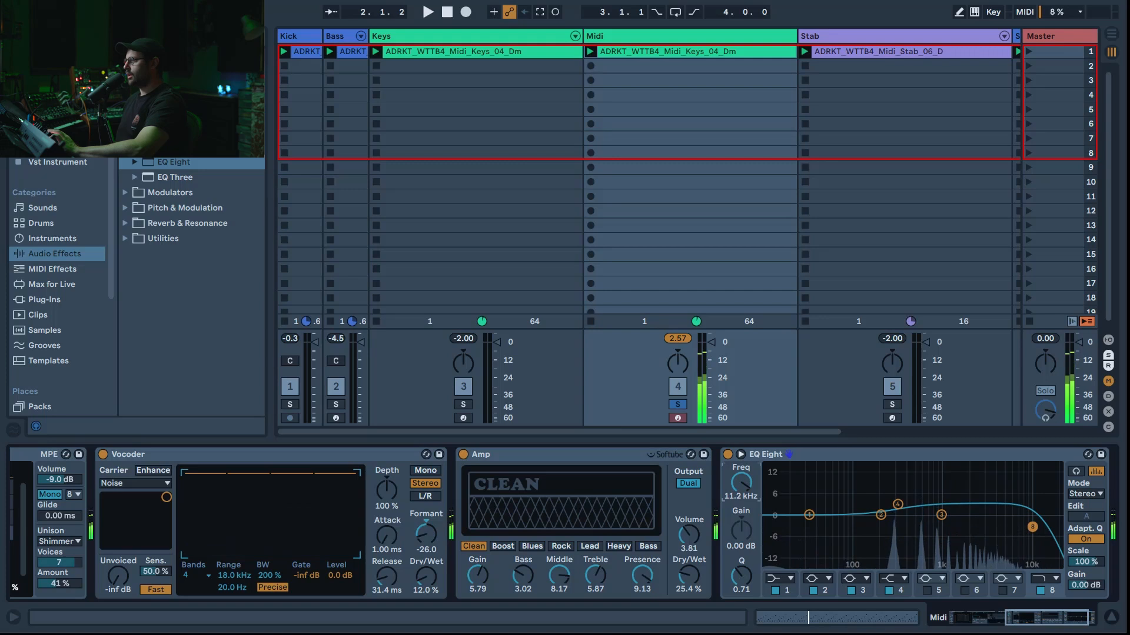
# Step: Add a Saturator after the EQ Eight on the Midi track, using the Hard Curve shaping type
pyautogui.click(168, 85)
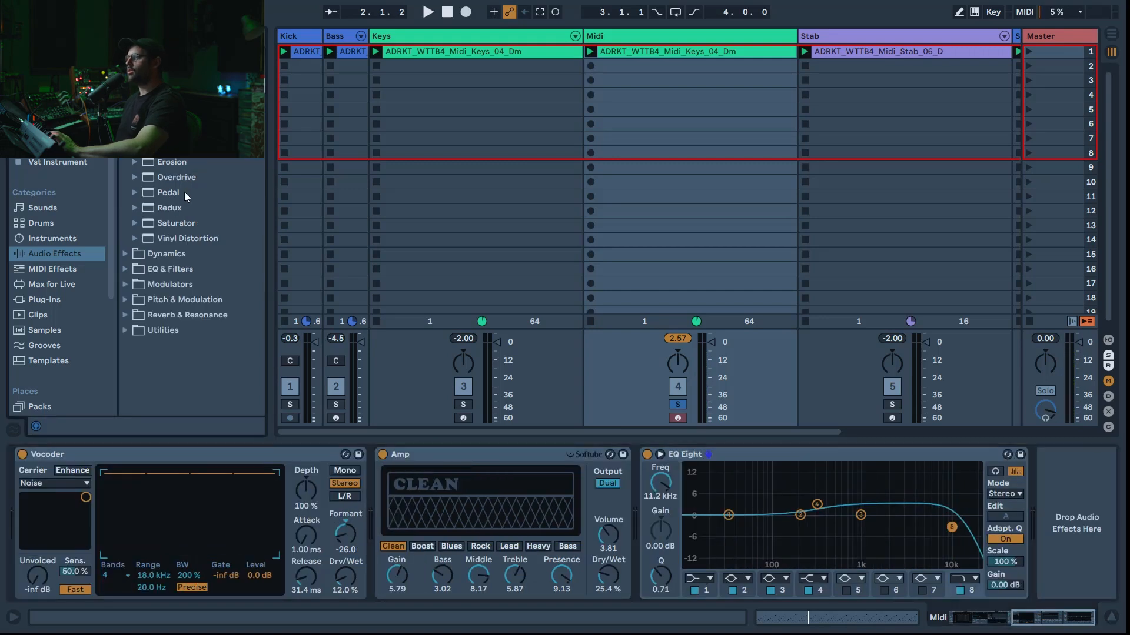
pyautogui.moveTo(175, 225); pyautogui.dragTo(1037, 484)
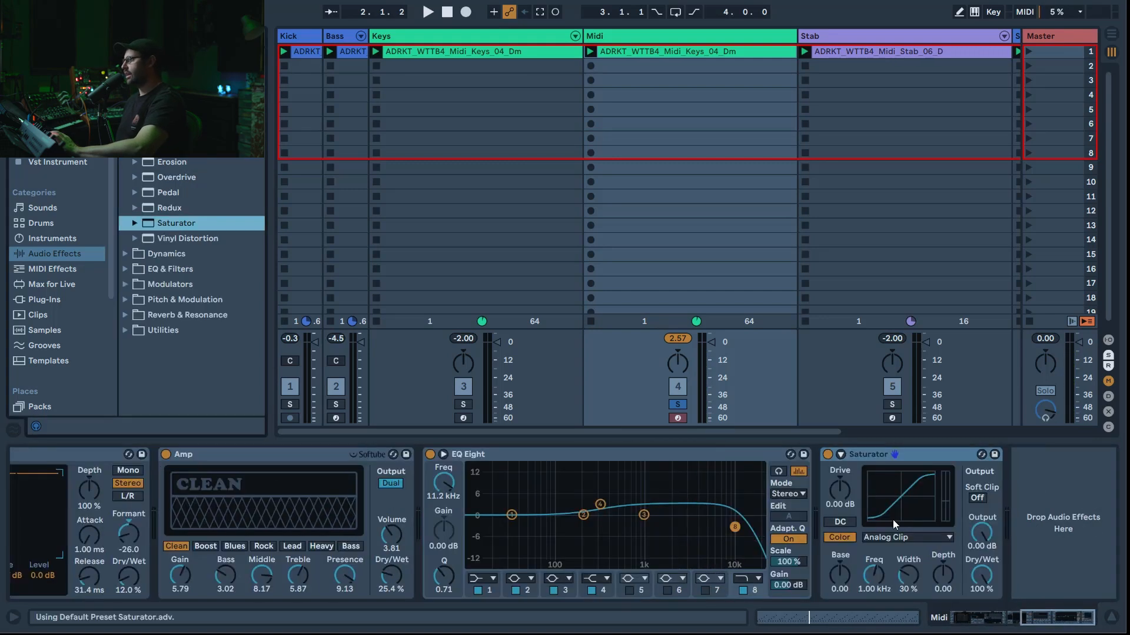
pyautogui.click(893, 538)
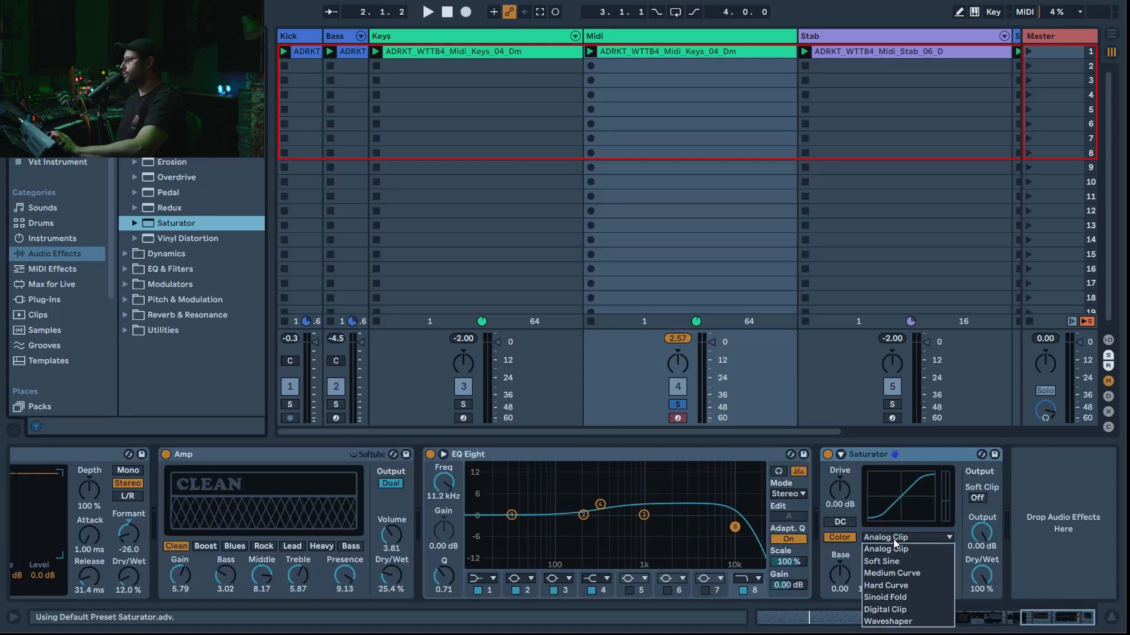
pyautogui.click(912, 585)
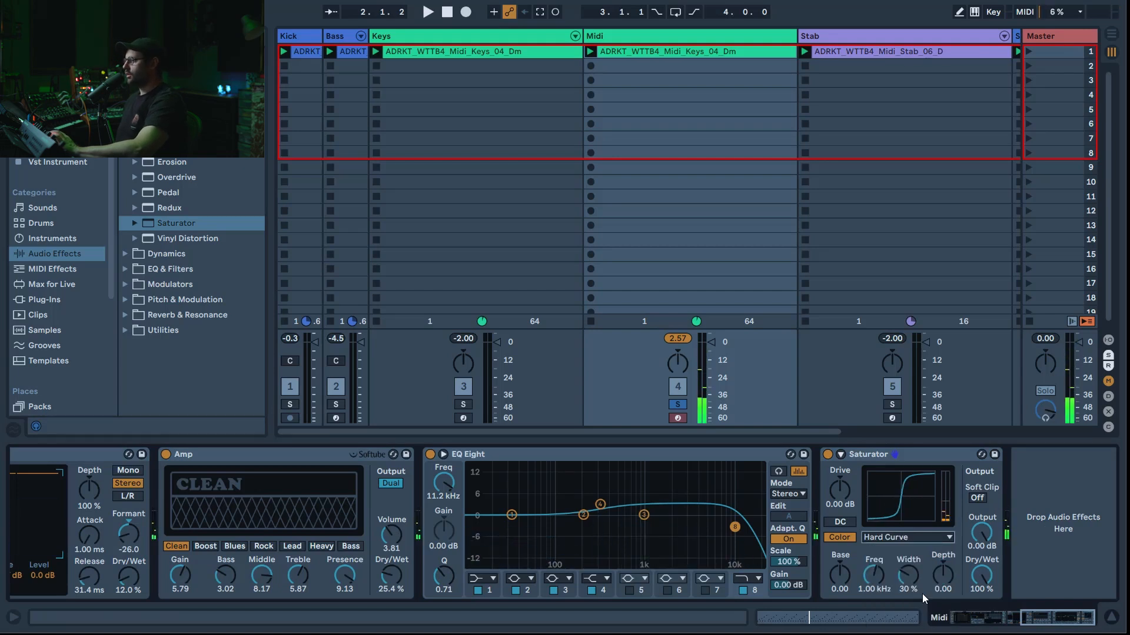
# Step: Adjust the Wavetable's volume, then set the Saturator's drive to 6.86 dB with Color turned off
pyautogui.moveTo(1039, 619); pyautogui.dragTo(1018, 618)
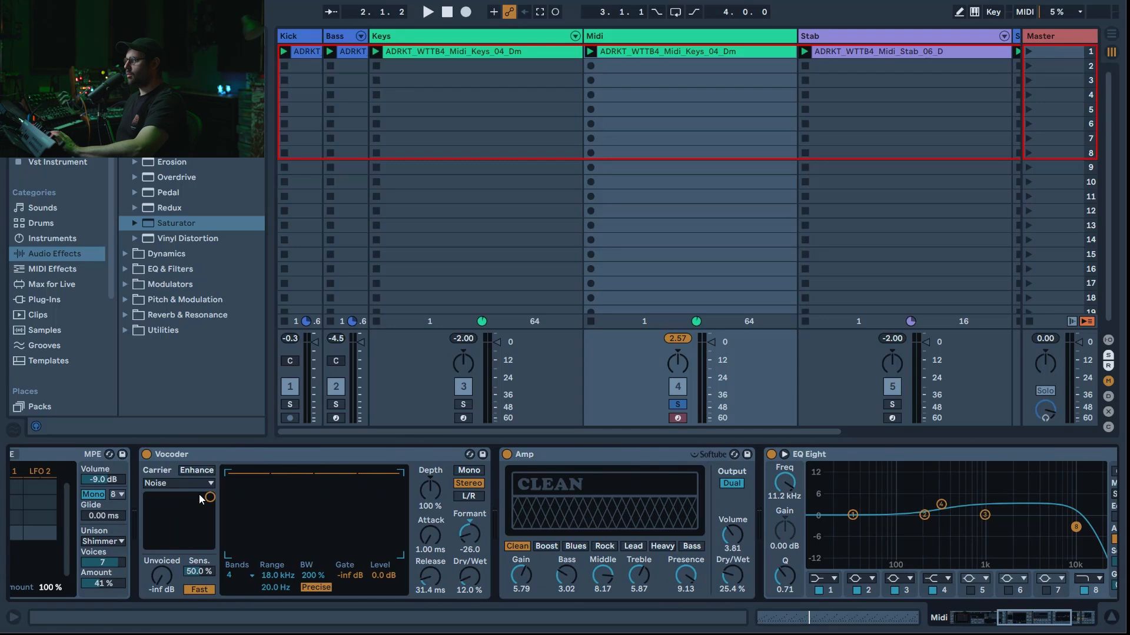
pyautogui.moveTo(102, 480); pyautogui.dragTo(102, 499)
pyautogui.moveTo(1058, 619); pyautogui.dragTo(1082, 622)
pyautogui.moveTo(834, 497); pyautogui.dragTo(834, 480)
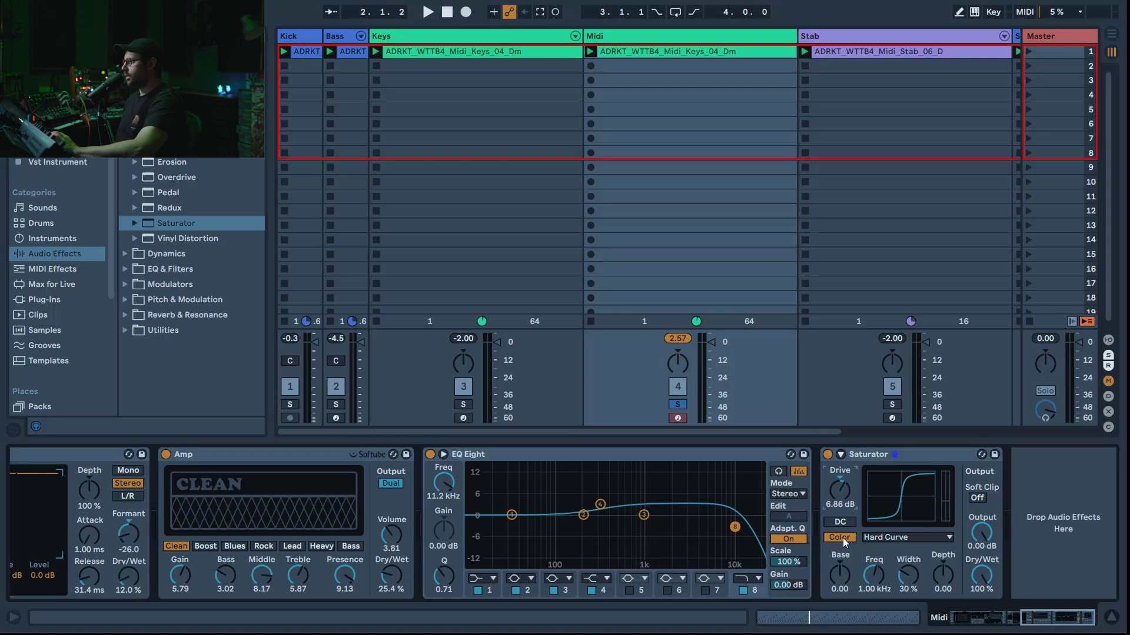
pyautogui.click(839, 537)
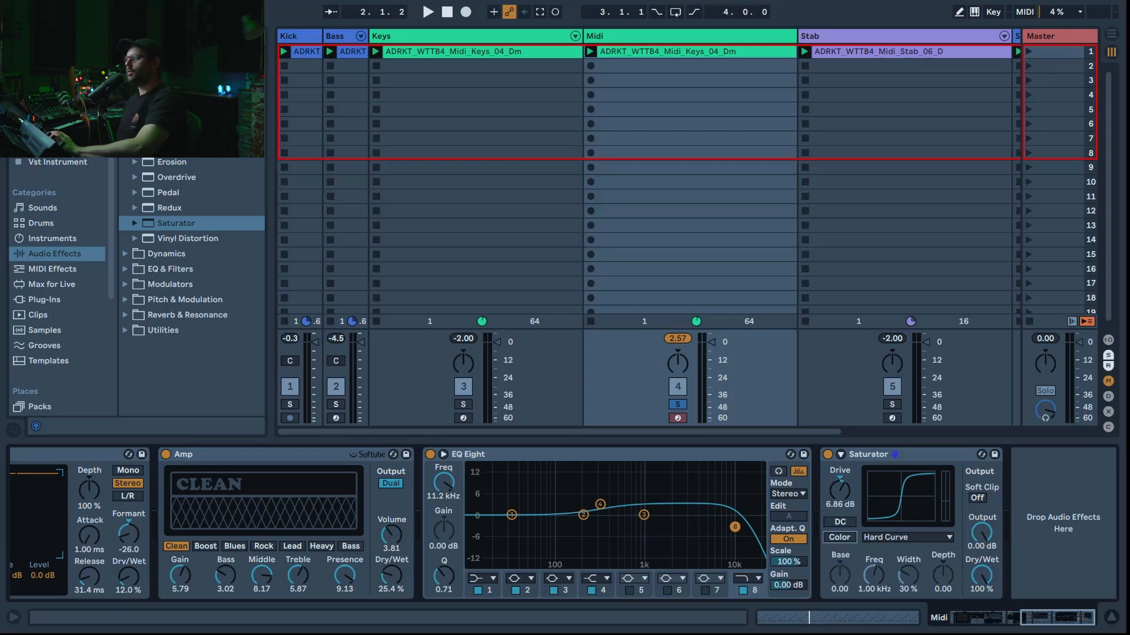
# Step: Add a Delay after the Saturator with 30% feedback and its filter at 1.57 kHz, width 7.34
pyautogui.click(126, 85)
pyautogui.doubleClick(167, 116)
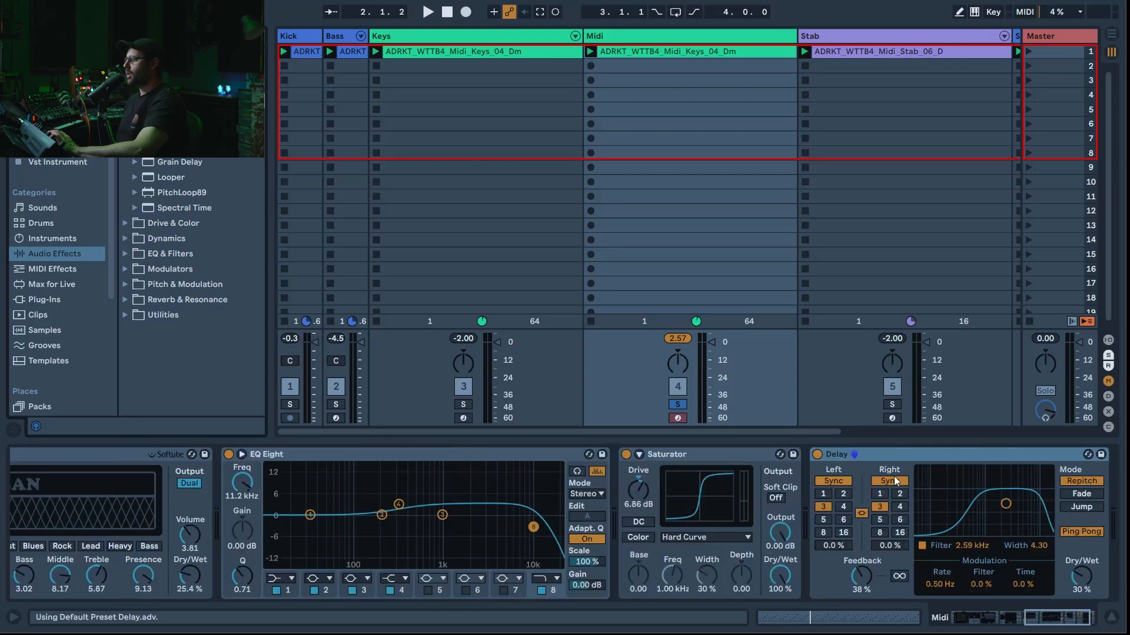
pyautogui.click(909, 455)
pyautogui.click(869, 574)
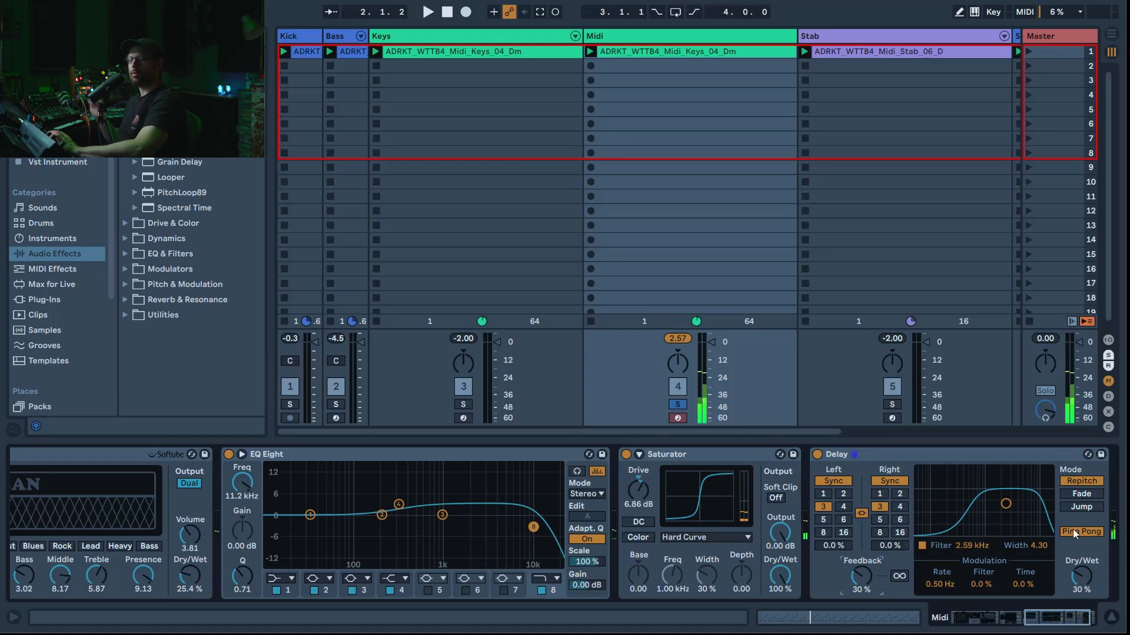
pyautogui.moveTo(963, 551); pyautogui.dragTo(963, 574)
pyautogui.moveTo(1039, 550)
pyautogui.mouseDown()
pyautogui.moveTo(1039, 529)
pyautogui.moveTo(1030, 560)
pyautogui.mouseUp()
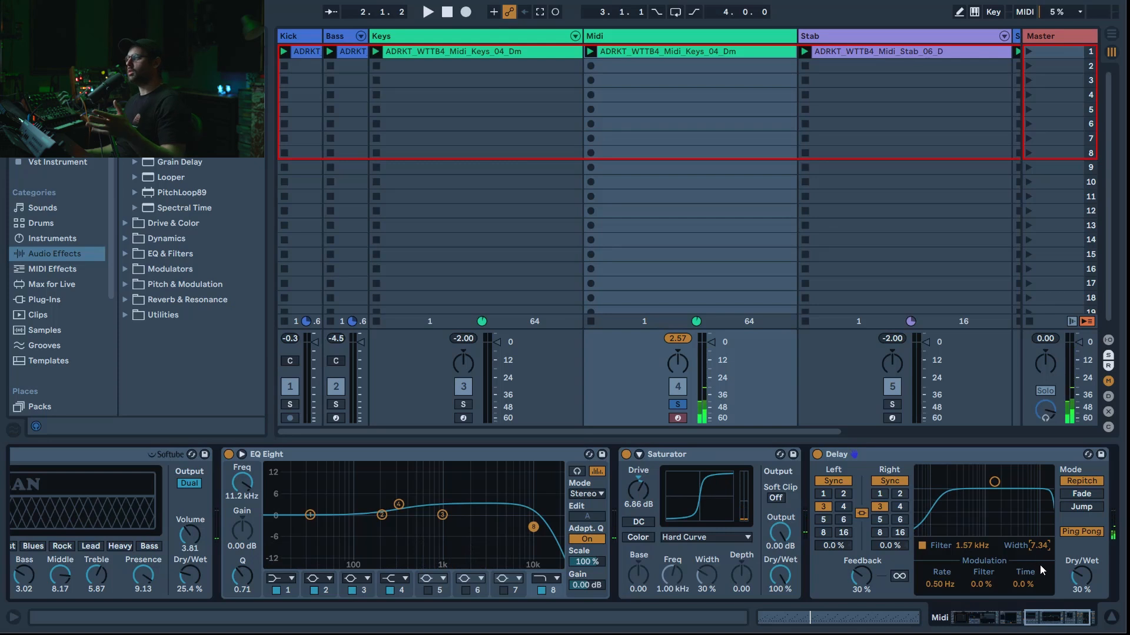
# Step: Add a Hybrid Reverb after the Delay and set its routing to Convolution only
pyautogui.click(1088, 622)
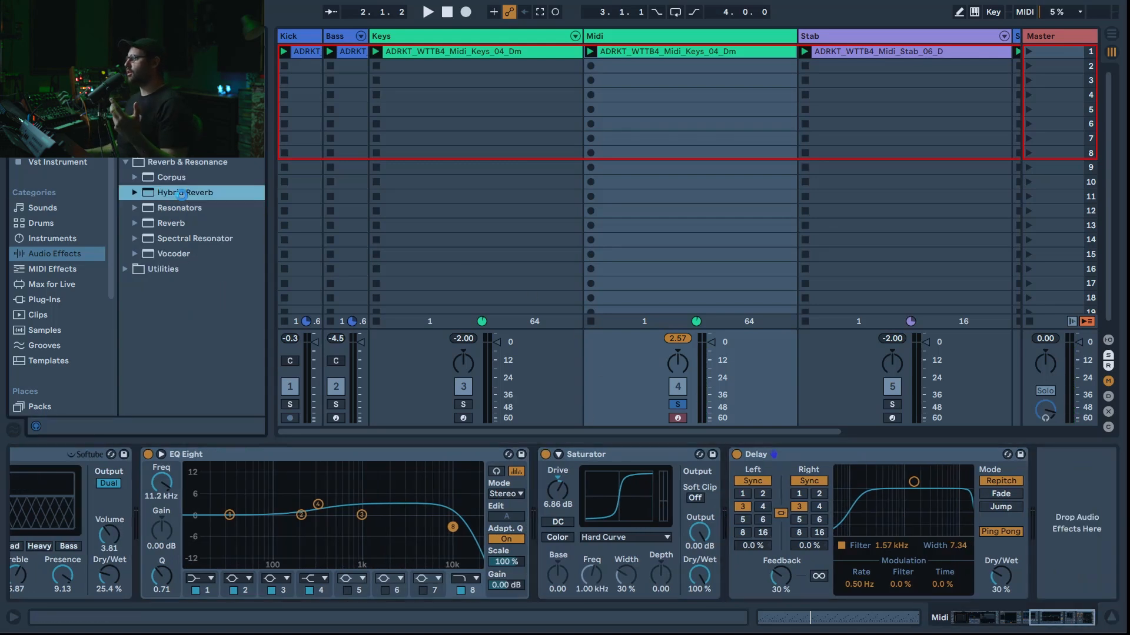
pyautogui.moveTo(185, 192); pyautogui.dragTo(902, 563)
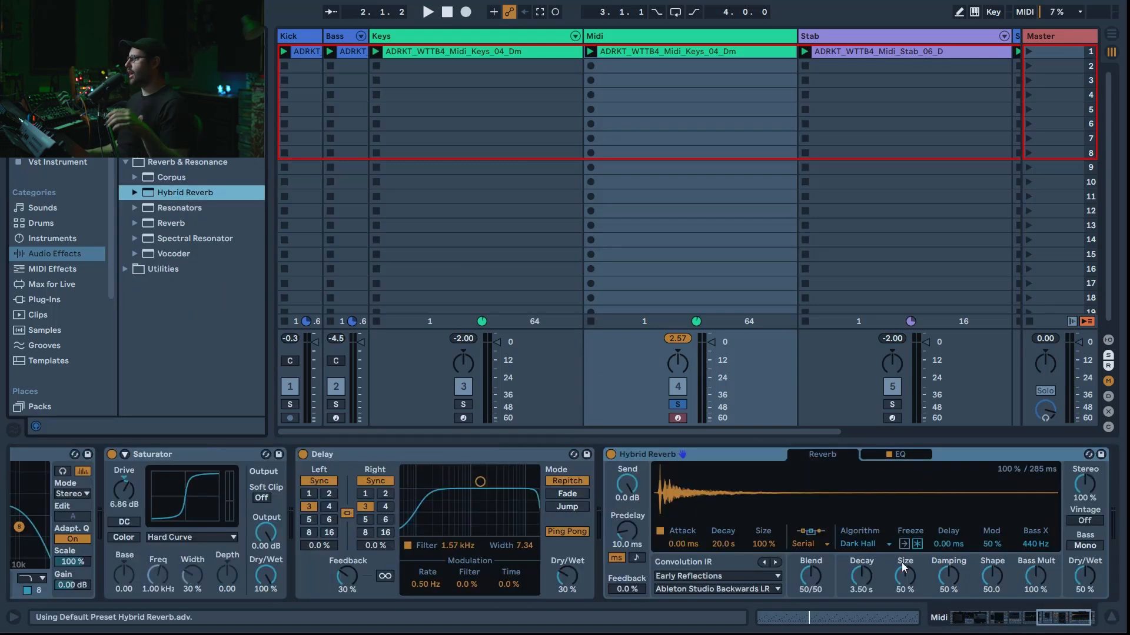
pyautogui.click(823, 546)
pyautogui.click(821, 588)
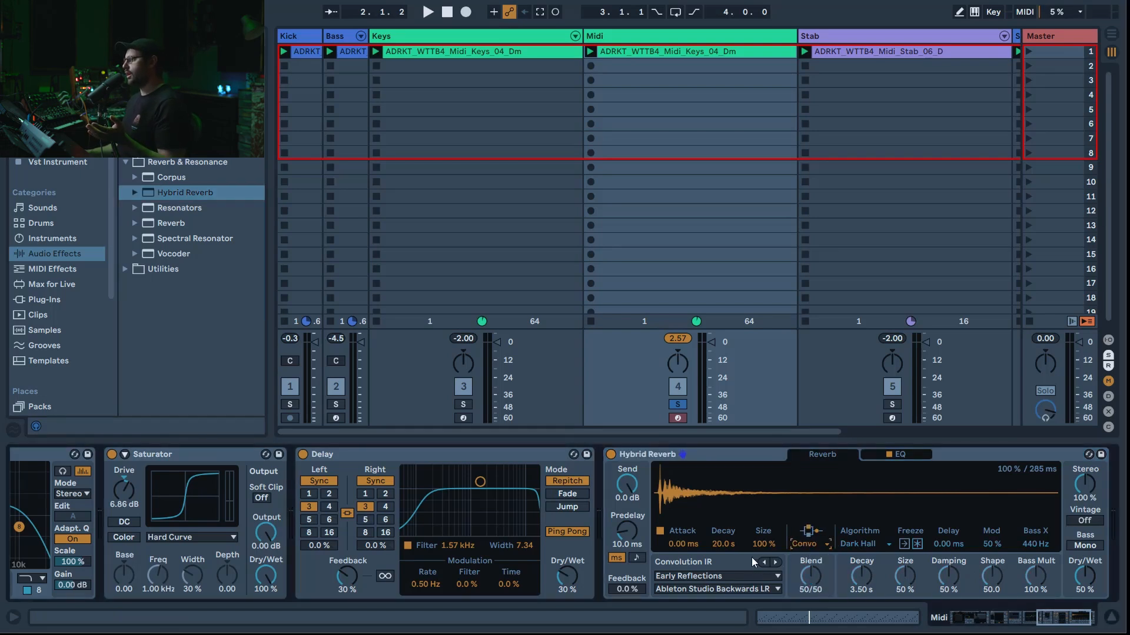
# Step: Set the Hybrid Reverb's convolution impulse response to Concrete Hall LR from the Real Places category
pyautogui.click(742, 577)
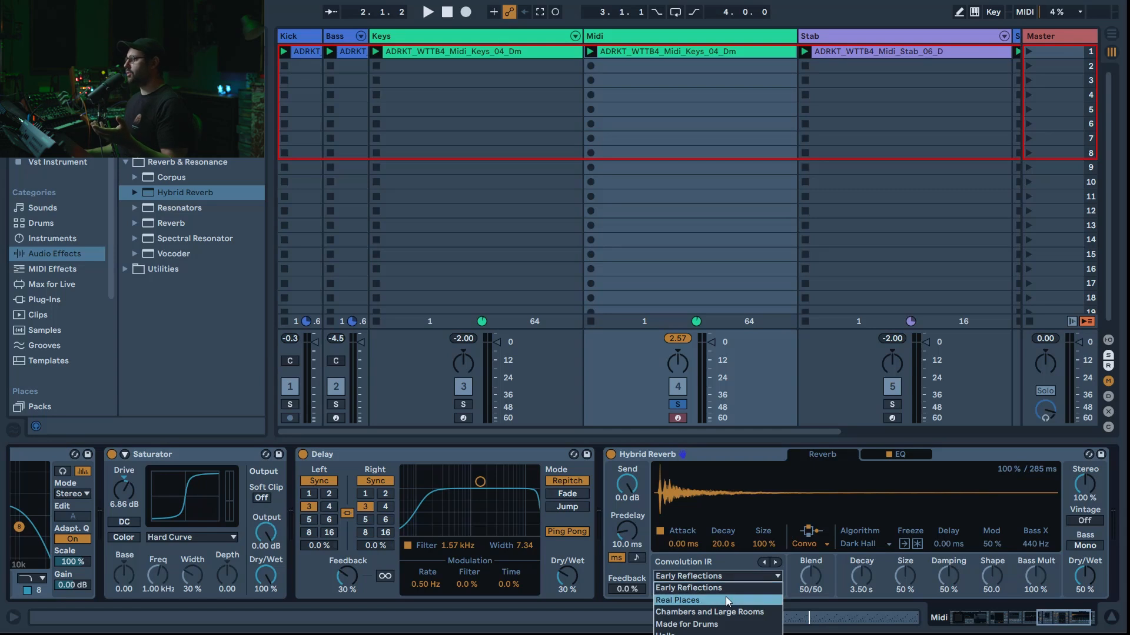
pyautogui.click(726, 599)
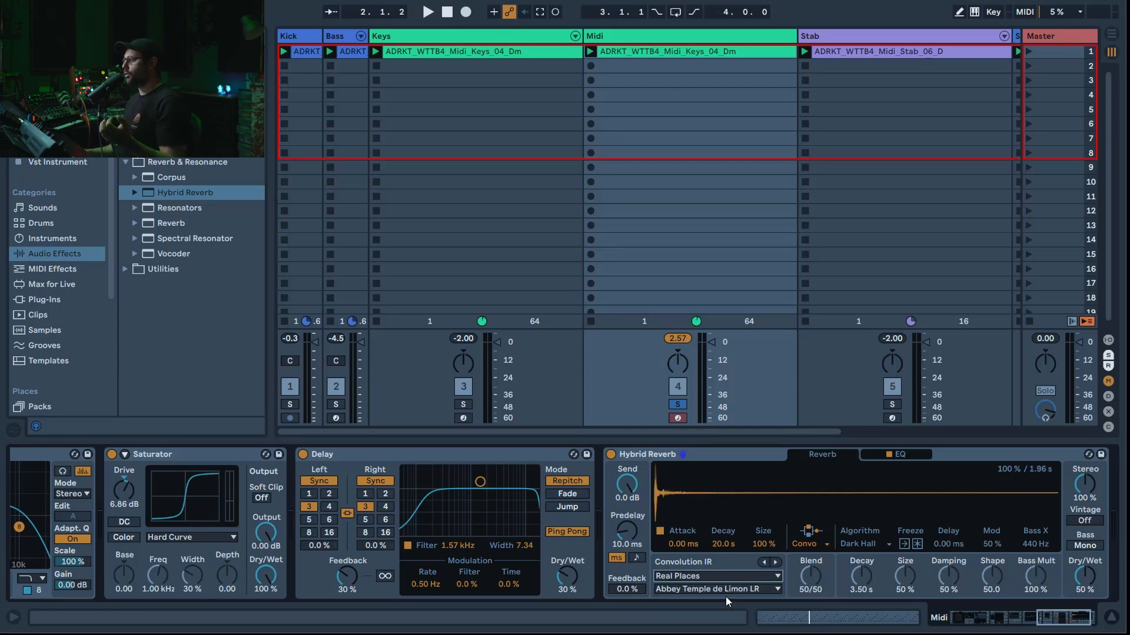
pyautogui.click(736, 589)
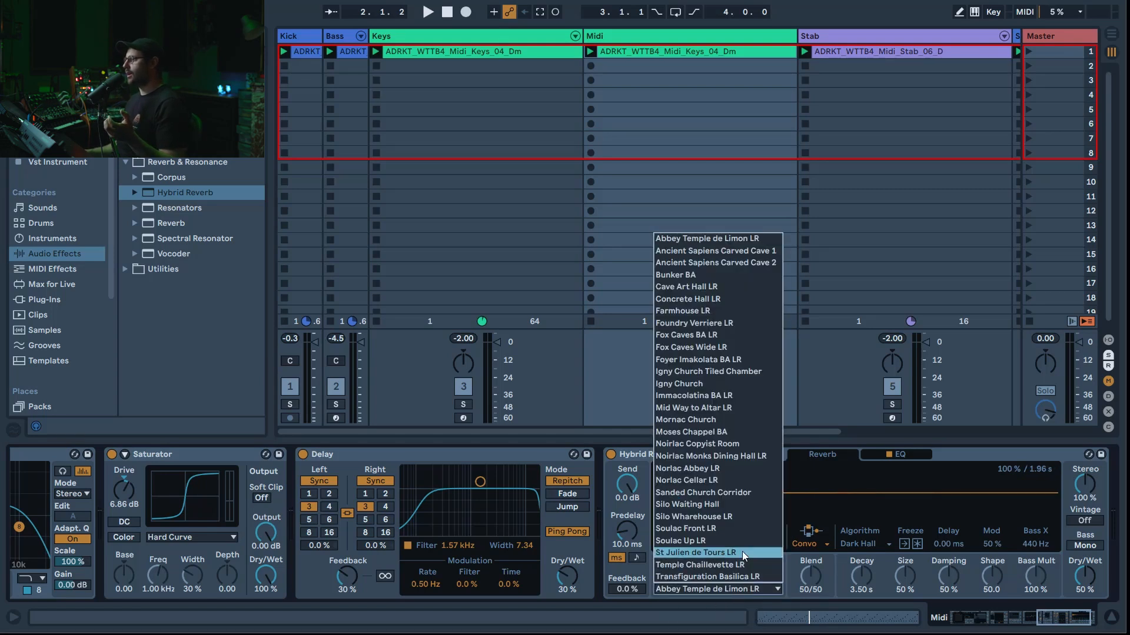
pyautogui.click(722, 298)
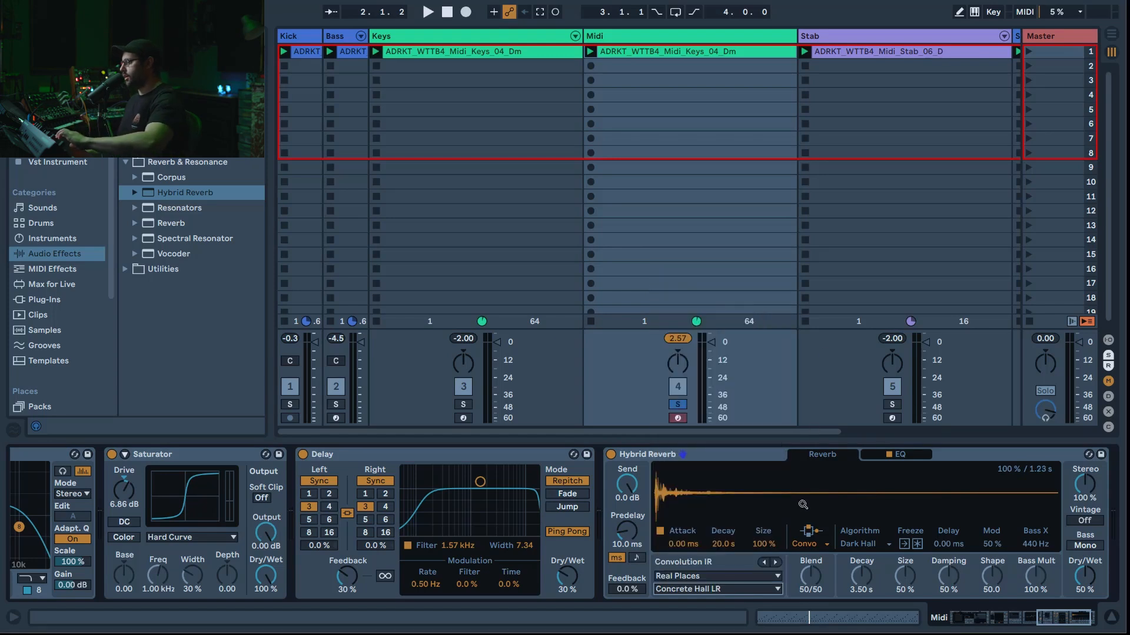
# Step: Set the Hybrid Reverb's dry/wet to 31% and stereo to 122%, with its bass in mono
pyautogui.moveTo(1085, 576); pyautogui.dragTo(1084, 596)
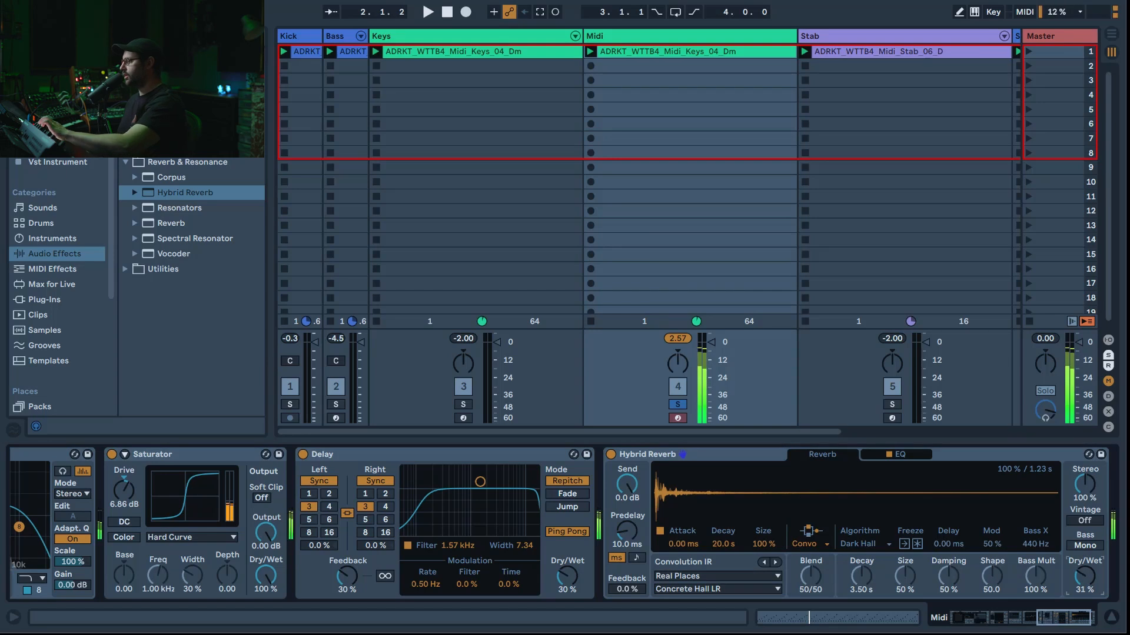
pyautogui.moveTo(1085, 483); pyautogui.dragTo(1085, 454)
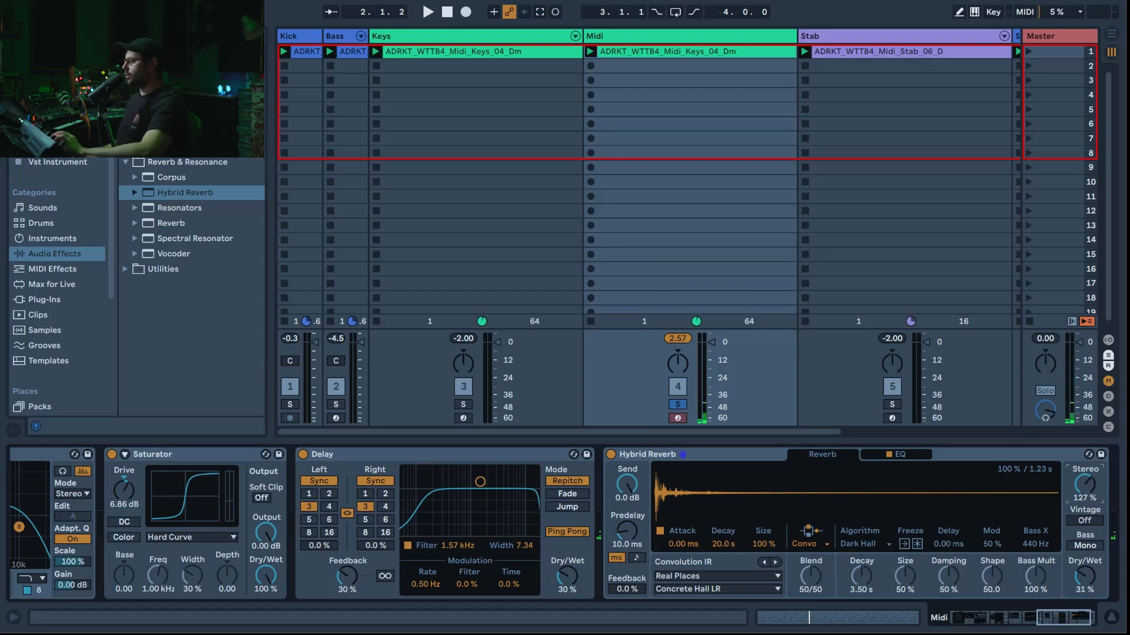
pyautogui.click(1086, 546)
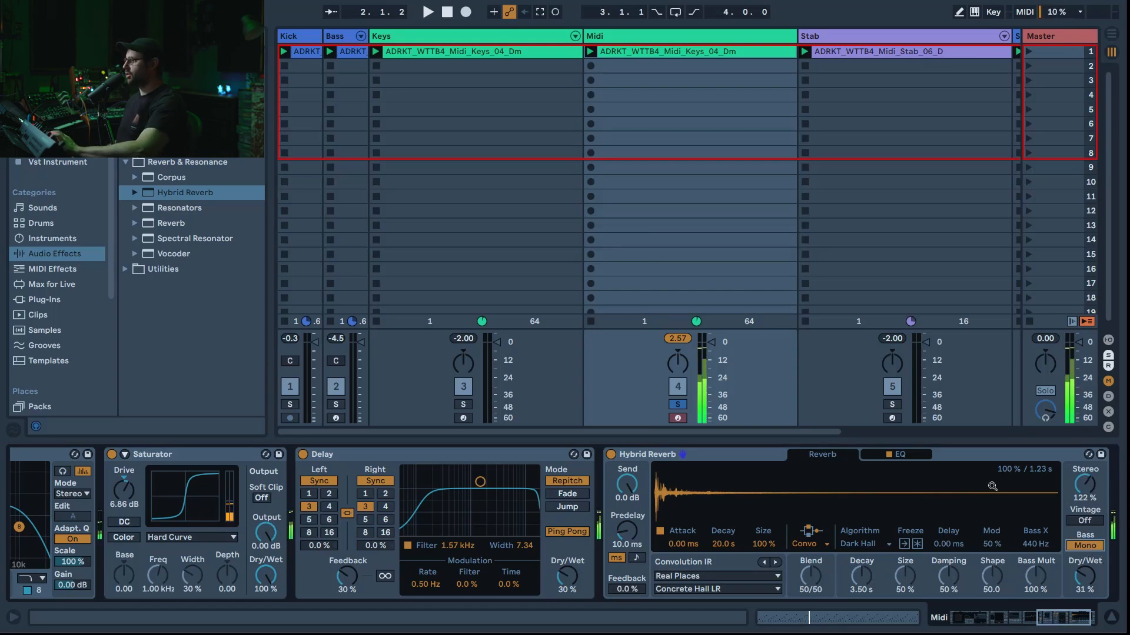
# Step: In the Hybrid Reverb's EQ, set band 4 to 12.5 kHz at -12 dB, band 3 to 3.98 kHz at 2.6 dB, and boost band 2 near 1 kHz
pyautogui.click(917, 456)
pyautogui.moveTo(975, 521); pyautogui.dragTo(1028, 576)
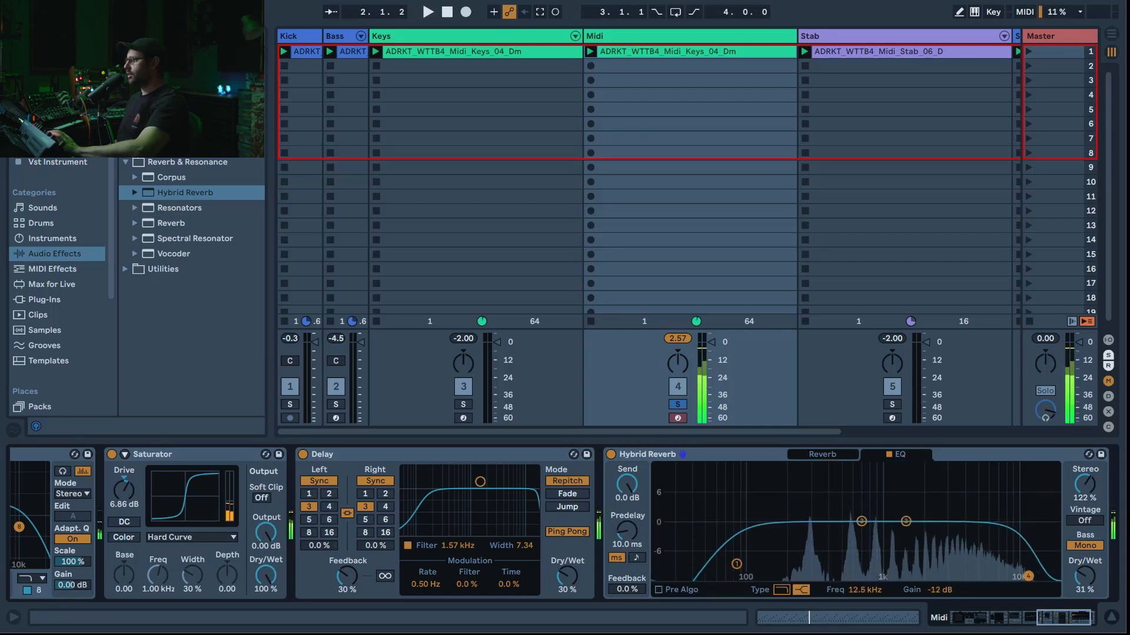
pyautogui.moveTo(861, 522); pyautogui.dragTo(962, 509)
# Step: Add a Utility after the Hybrid Reverb and enable Bass Mono at 120 Hz
pyautogui.click(125, 270)
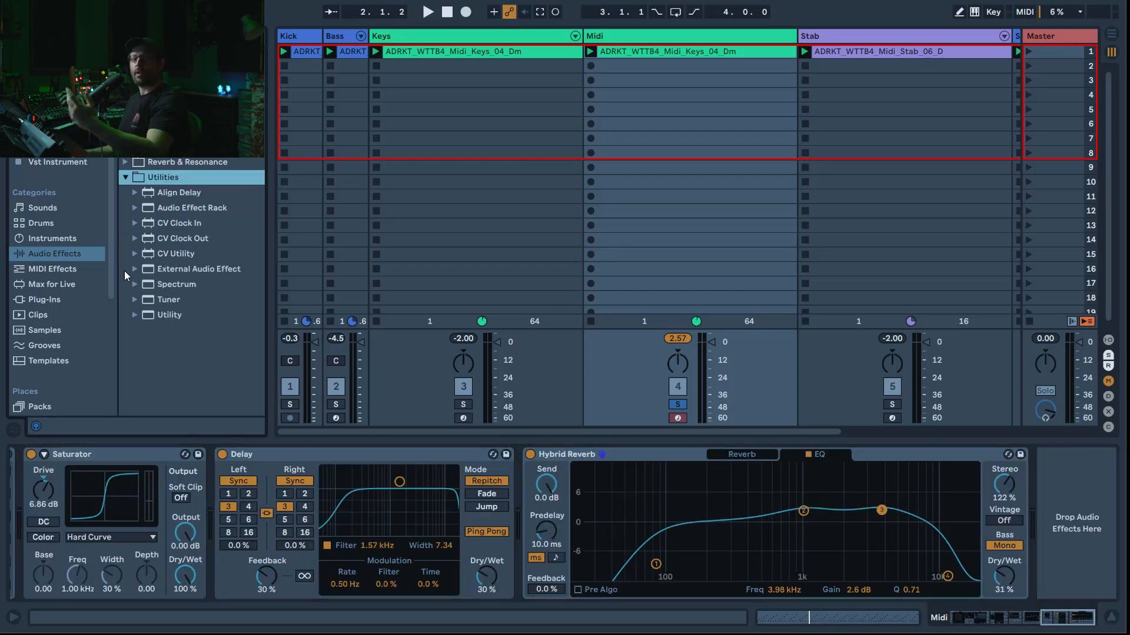
pyautogui.click(155, 317)
pyautogui.doubleClick(155, 318)
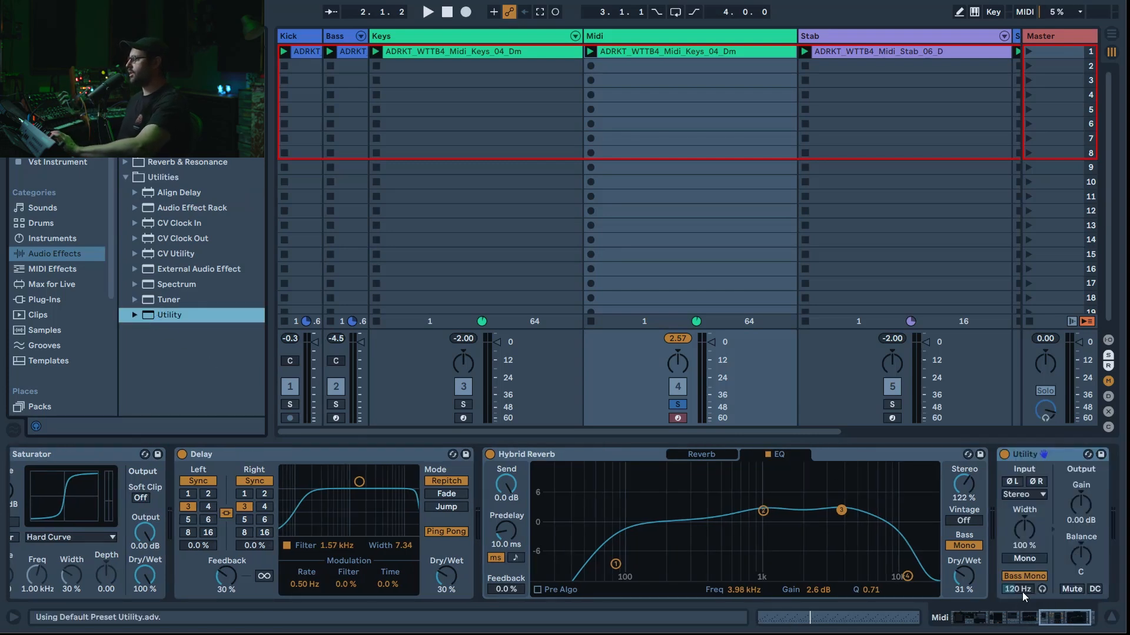
# Step: Set the Utility's width to 120% and compare the sound with the device bypassed and active
pyautogui.click(1022, 532)
pyautogui.write('120')
pyautogui.press('Return')
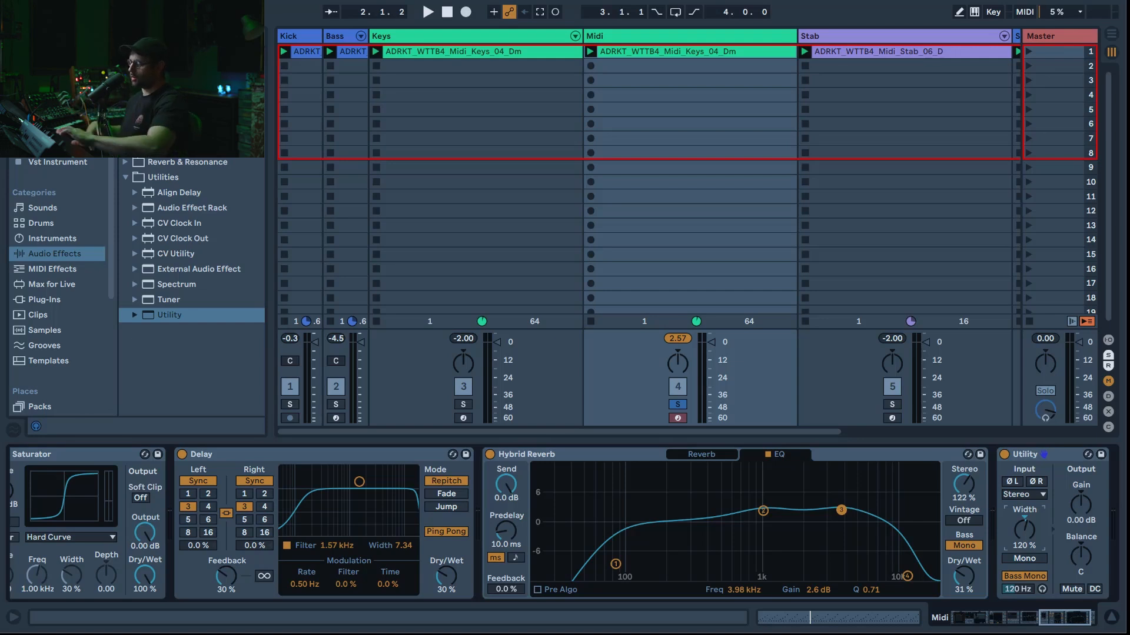
pyautogui.click(1004, 455)
pyautogui.click(1004, 454)
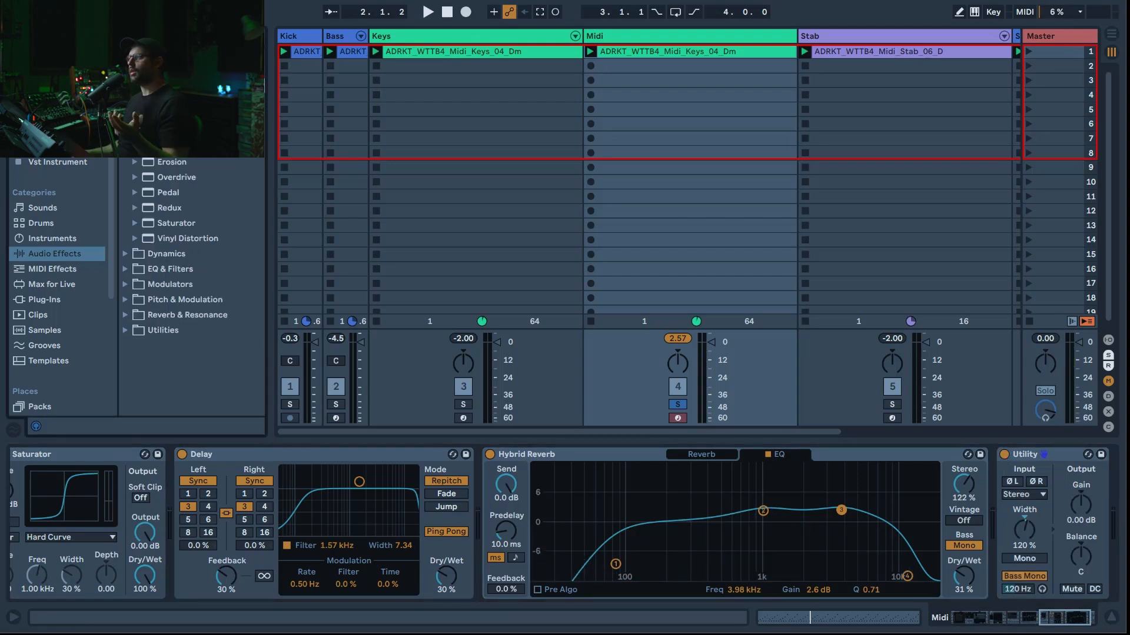
# Step: Add a Drum Buss after the Utility, with its compressor on and trim at -14.4 dB
pyautogui.doubleClick(175, 131)
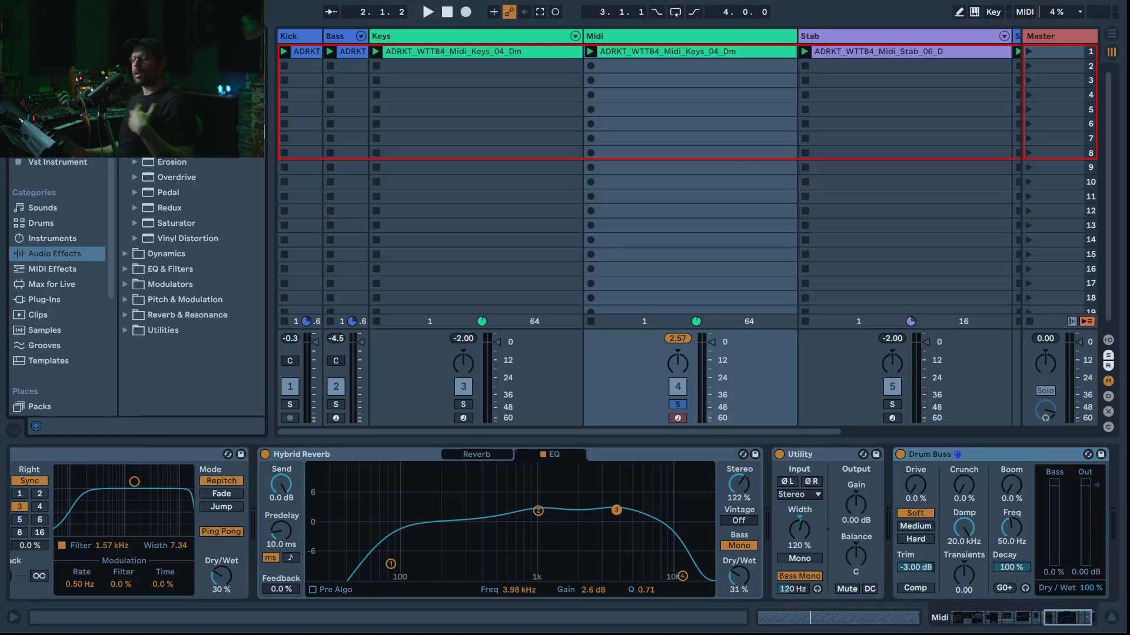
pyautogui.click(920, 588)
pyautogui.moveTo(915, 568); pyautogui.dragTo(916, 619)
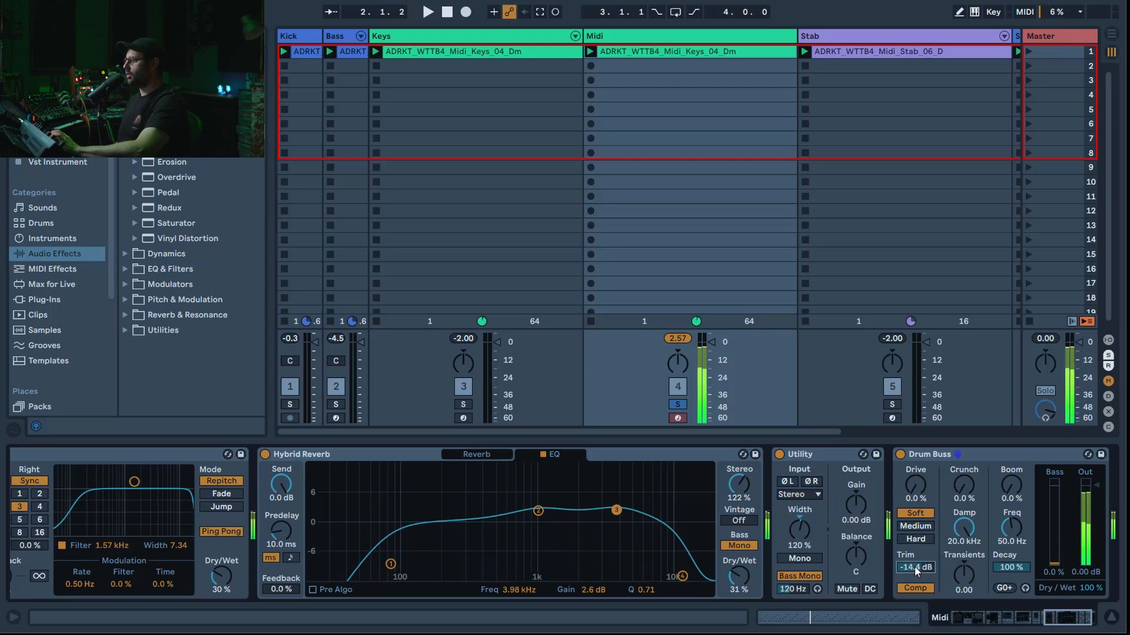
# Step: Set the Drum Buss's drive to 28%, crunch to 29%, transients to -0.37 and output to -3.00 dB, and start playback
pyautogui.moveTo(916, 485); pyautogui.dragTo(916, 469)
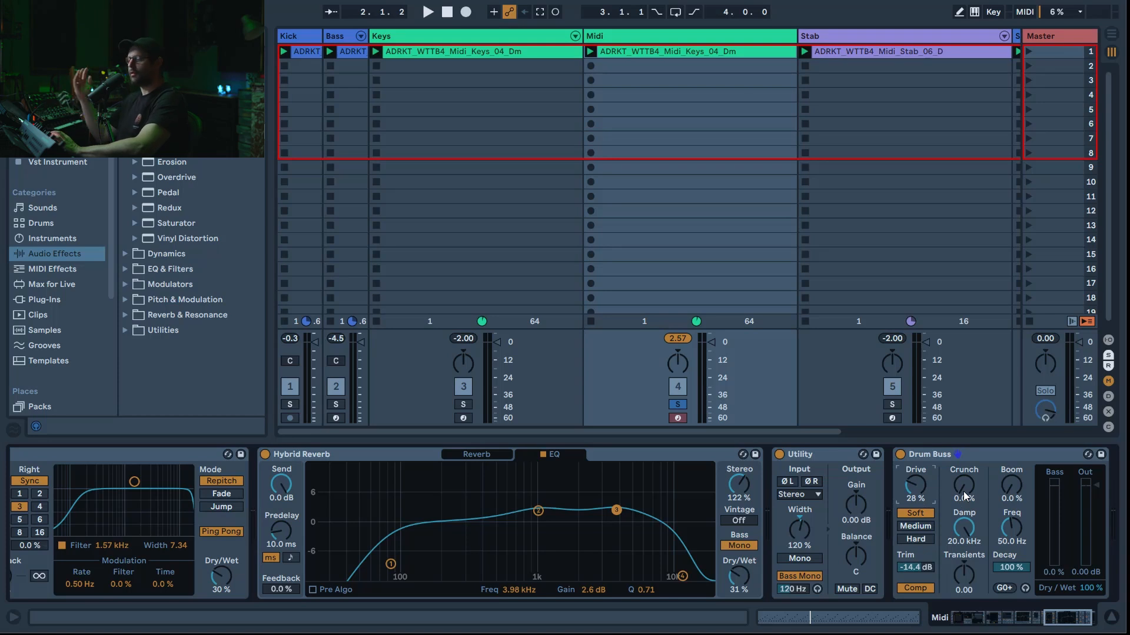
pyautogui.moveTo(965, 496); pyautogui.dragTo(965, 550)
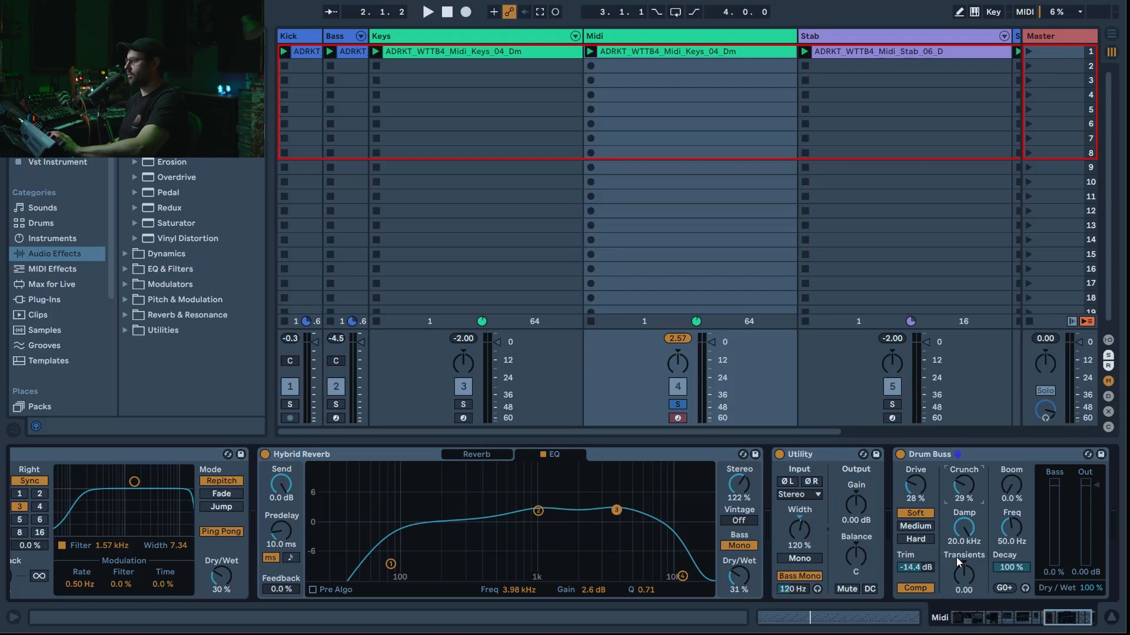
pyautogui.moveTo(965, 576); pyautogui.dragTo(966, 603)
pyautogui.hscroll(3, 1010, 570)
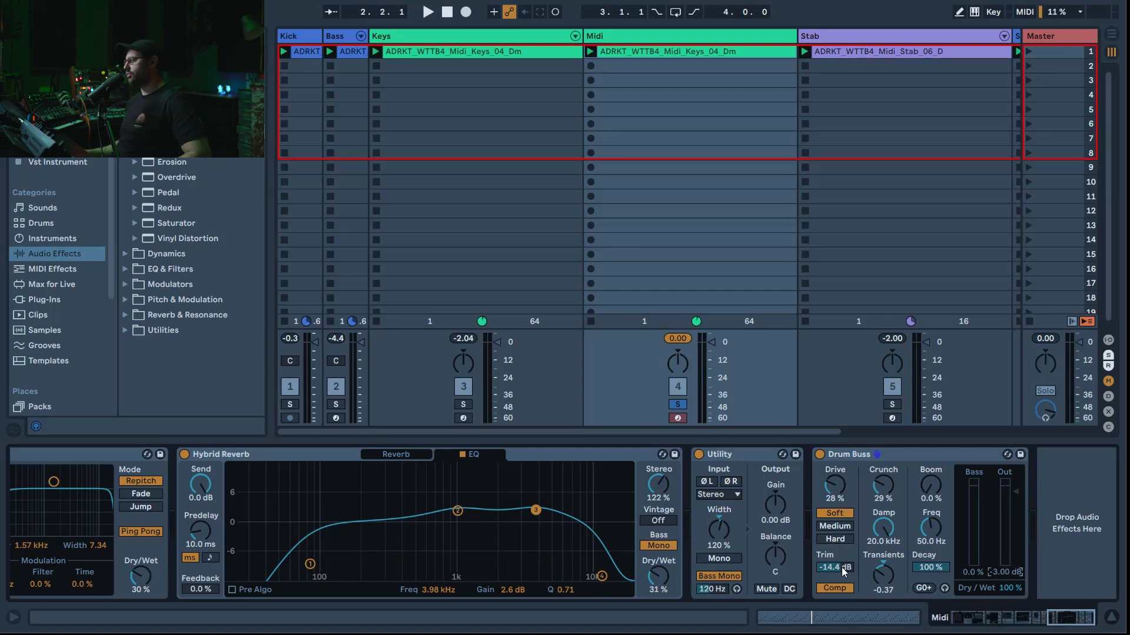
pyautogui.press('space')
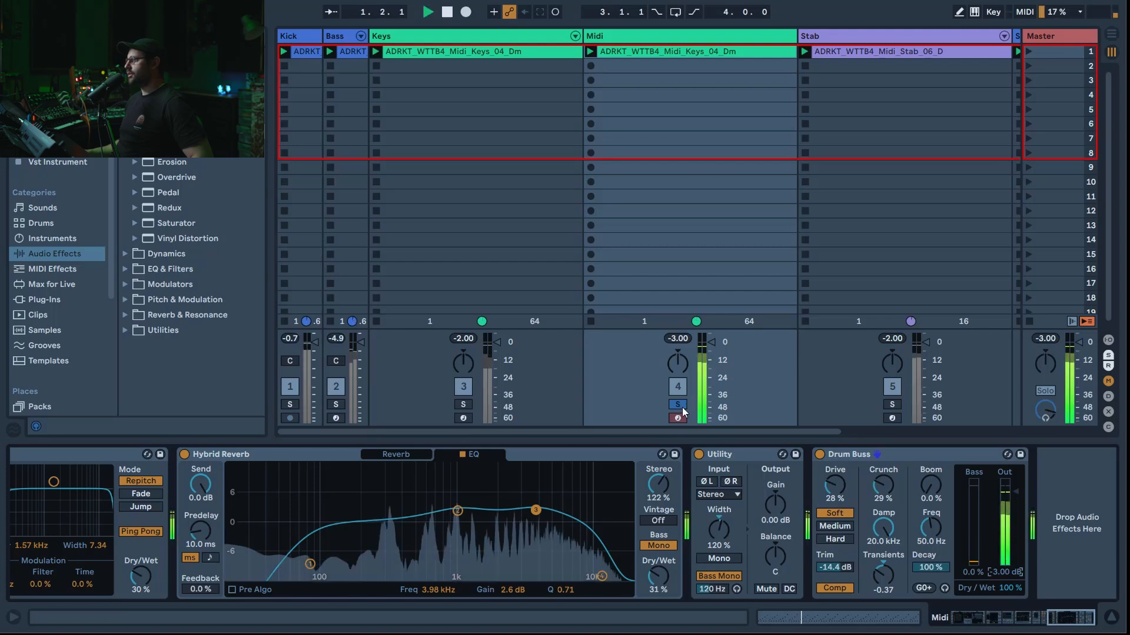